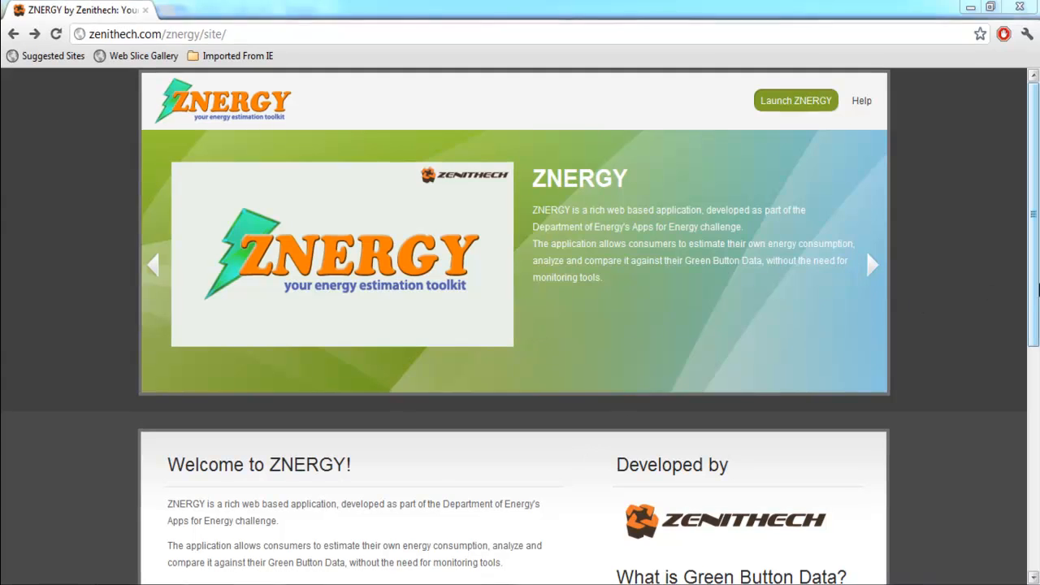
# - Launch the ZNERGY web application from its product page and continue past the feature overview
pyautogui.moveTo(1030, 297); pyautogui.dragTo(1030, 461)
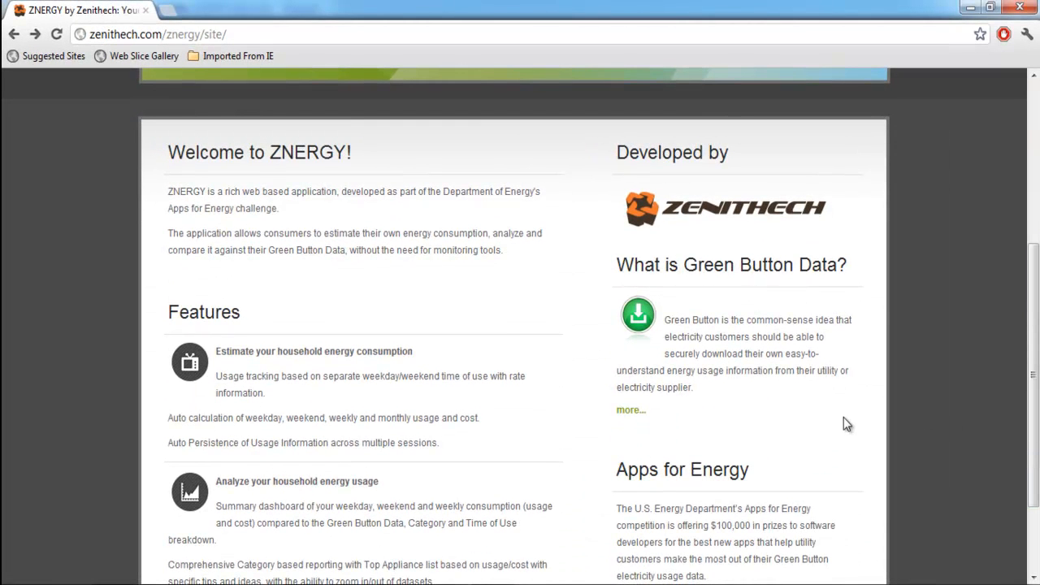
pyautogui.scroll(4, 844, 417)
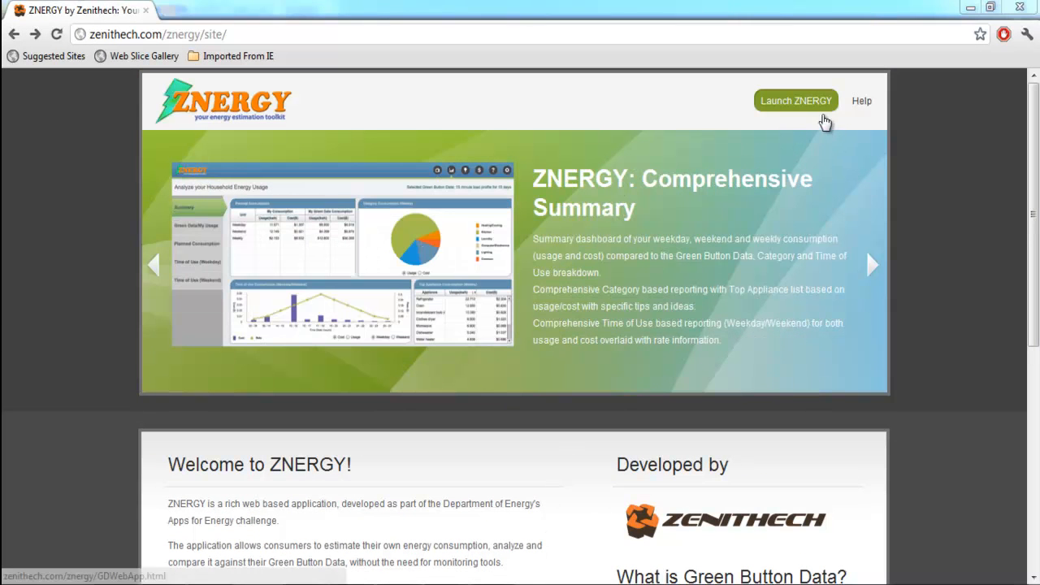
pyautogui.click(823, 115)
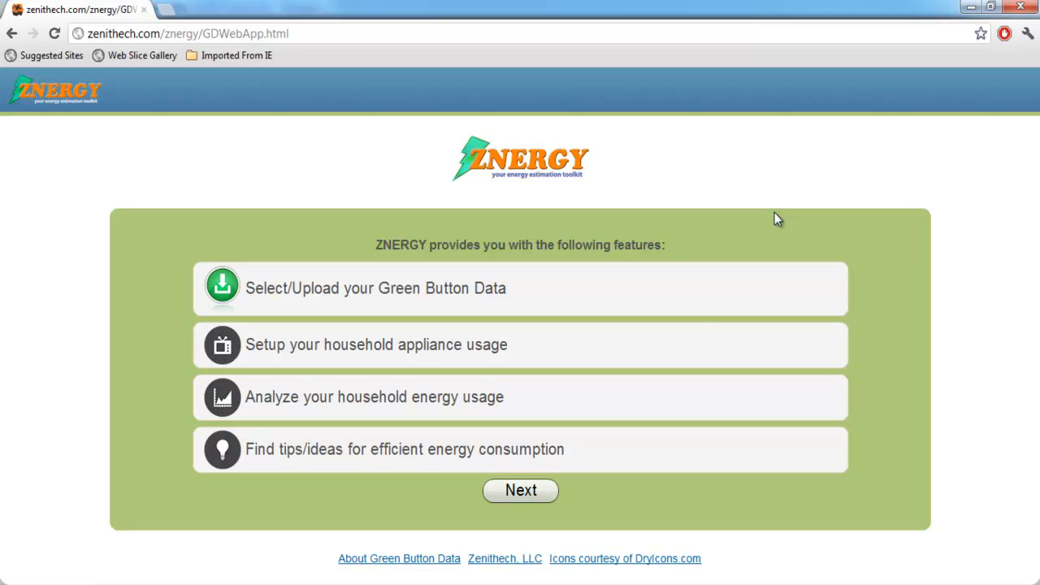
pyautogui.click(529, 493)
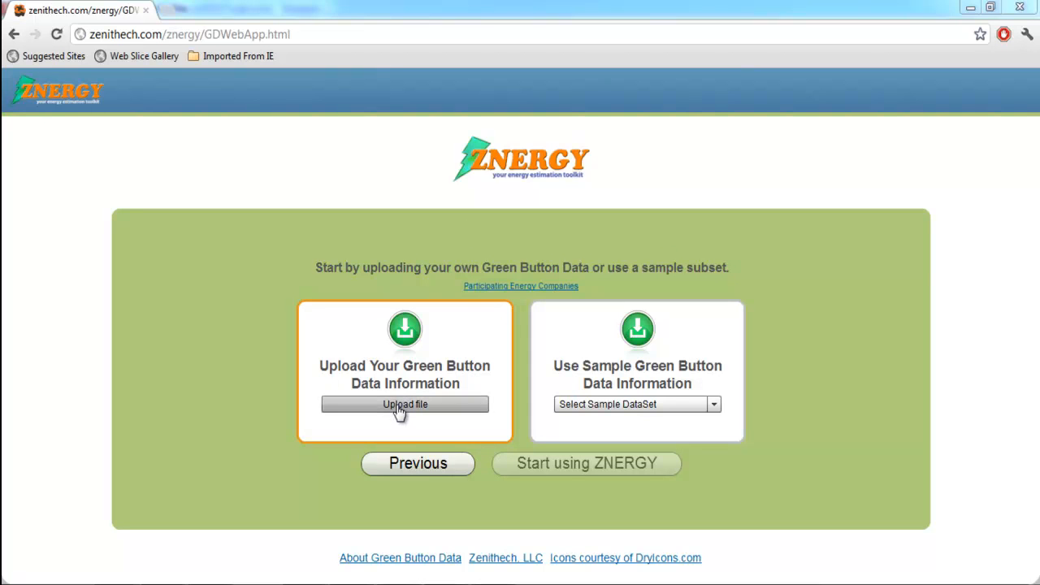
# - Choose the sample Green Button dataset "15 minute load profile for 15 days" and start using ZNERGY
pyautogui.click(703, 407)
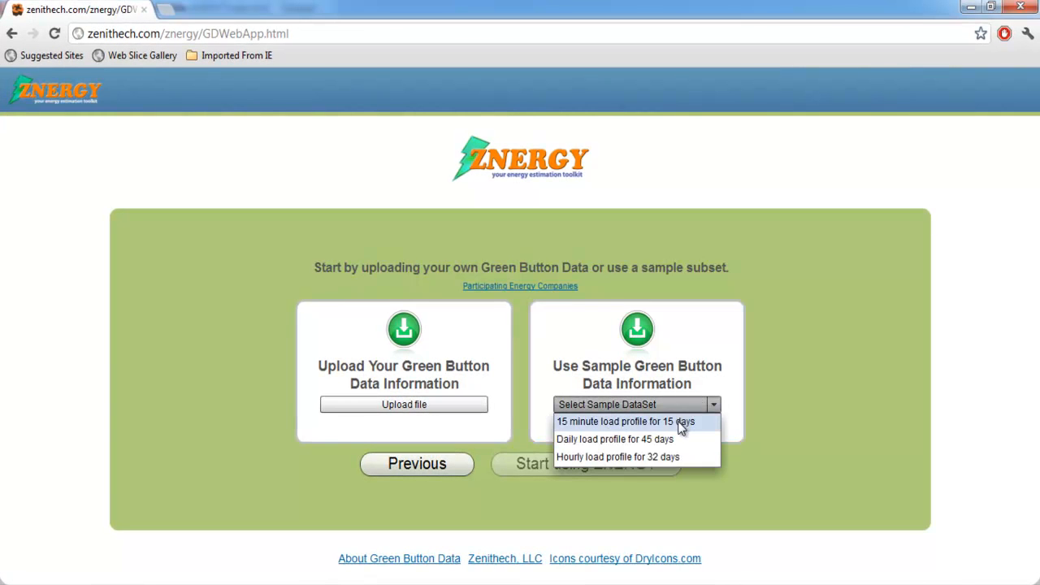
pyautogui.click(677, 421)
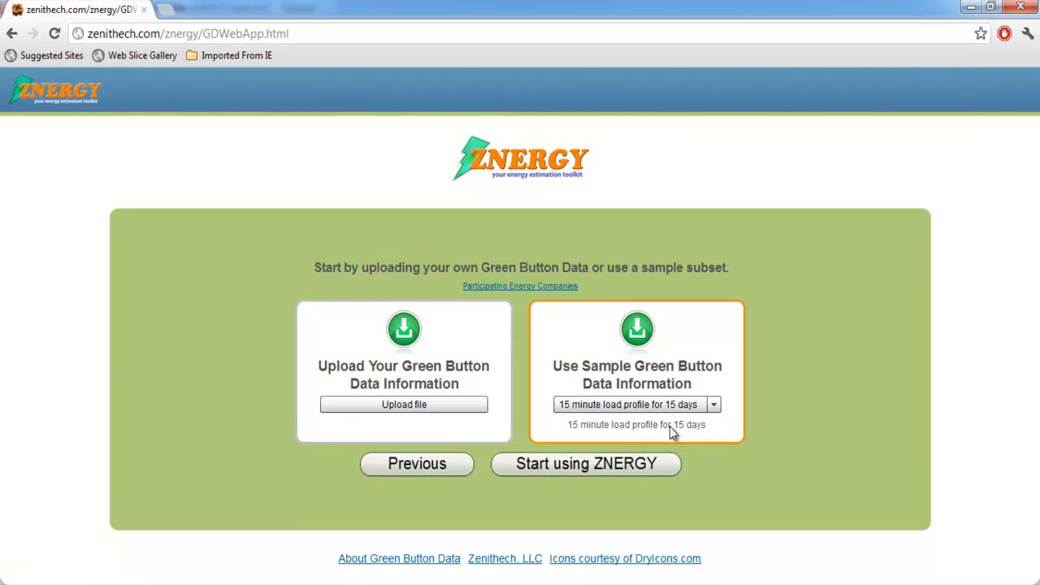
pyautogui.click(617, 463)
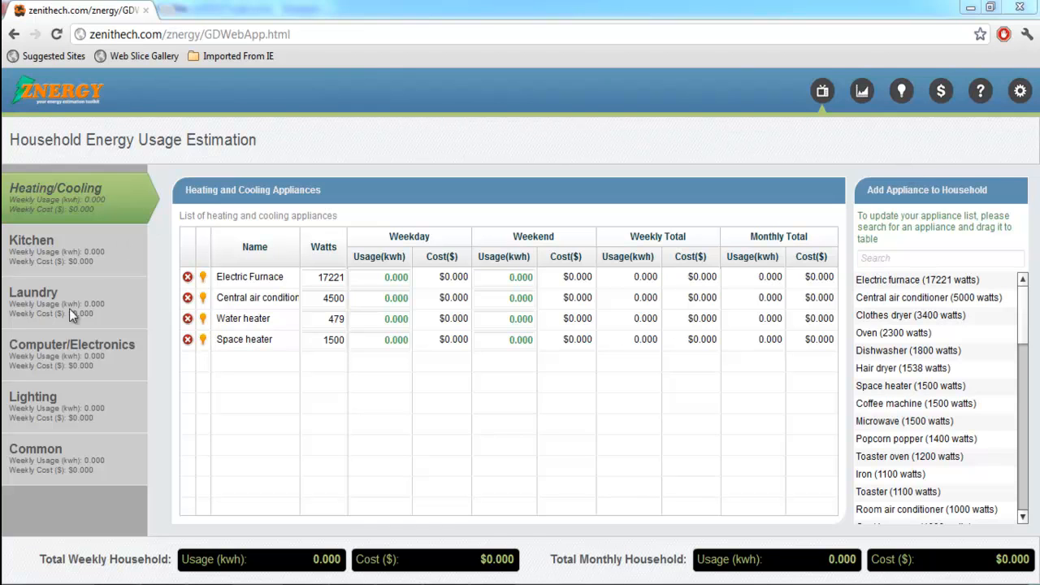
# - In the Computer/Electronics category, find the Stereo and add it to the household appliances, and delete the Monitor from the list
pyautogui.click(52, 347)
pyautogui.click(882, 258)
pyautogui.write('ste')
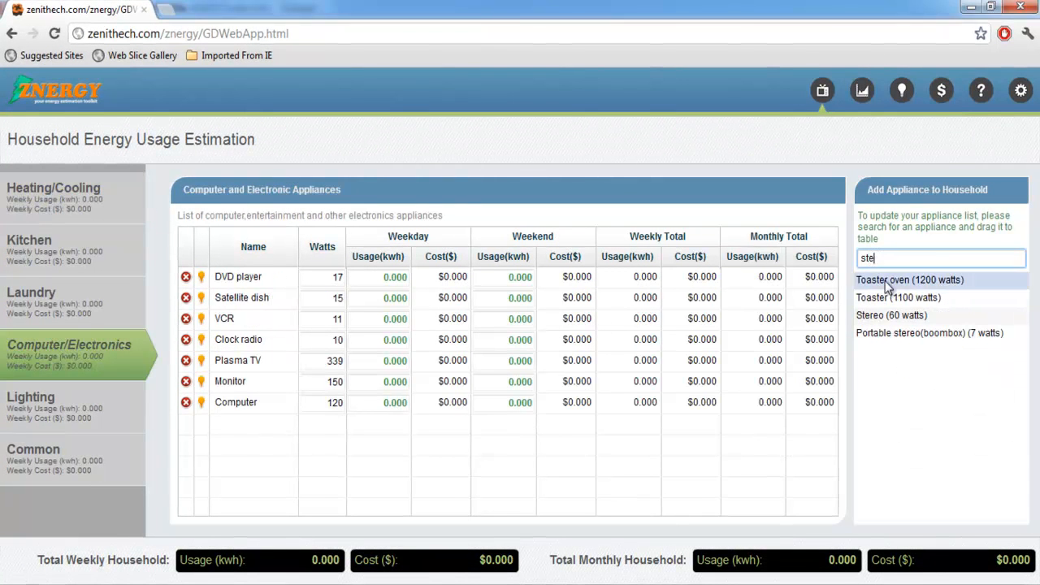
pyautogui.moveTo(886, 315); pyautogui.dragTo(246, 439)
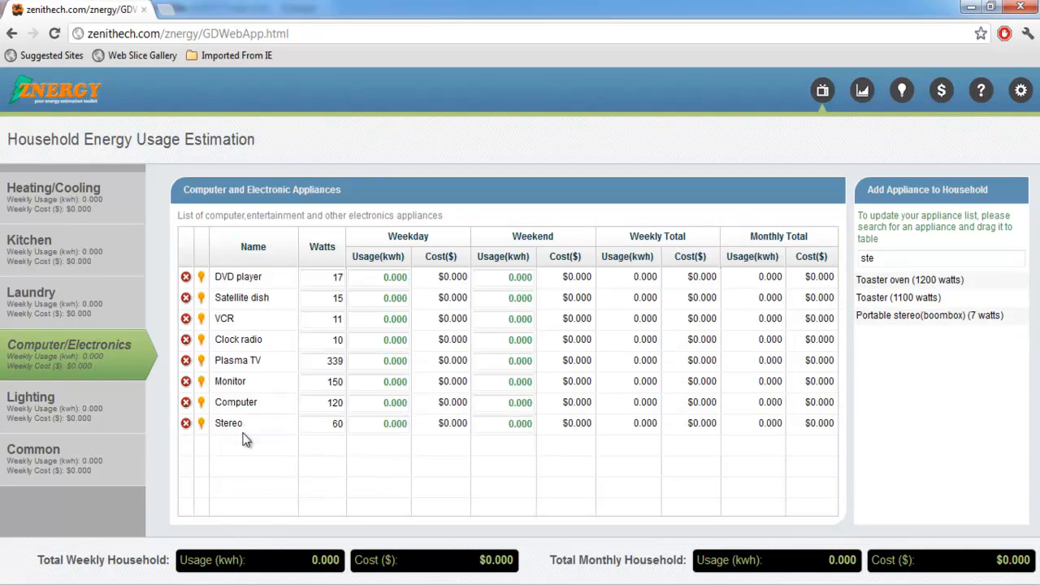
pyautogui.click(186, 382)
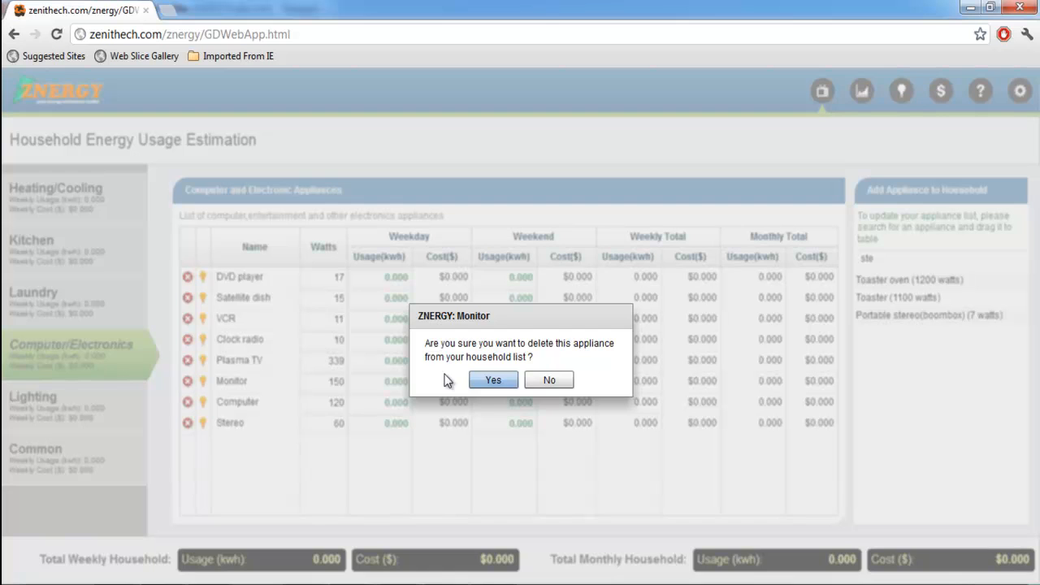
pyautogui.click(493, 380)
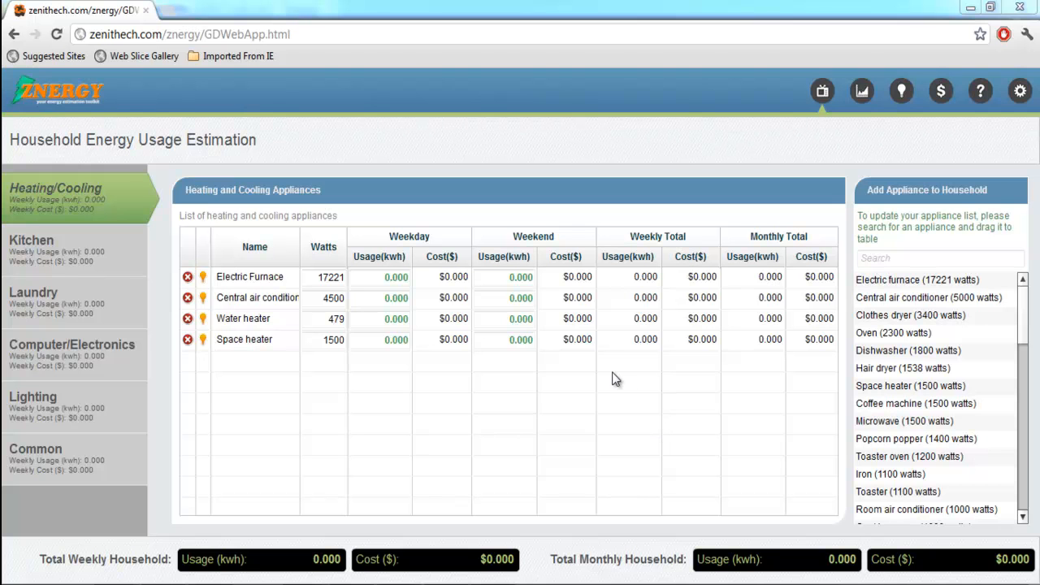
# - Set the Electric Furnace's weekday usage between 00:00 and 06:00 hrs to 1.2 hours
pyautogui.click(384, 277)
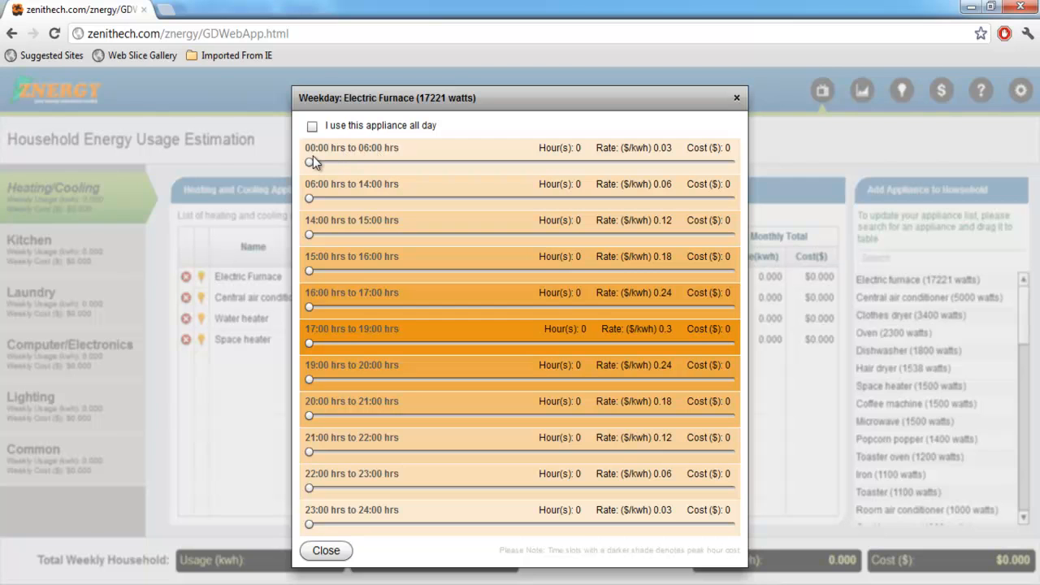
pyautogui.moveTo(309, 161); pyautogui.dragTo(396, 165)
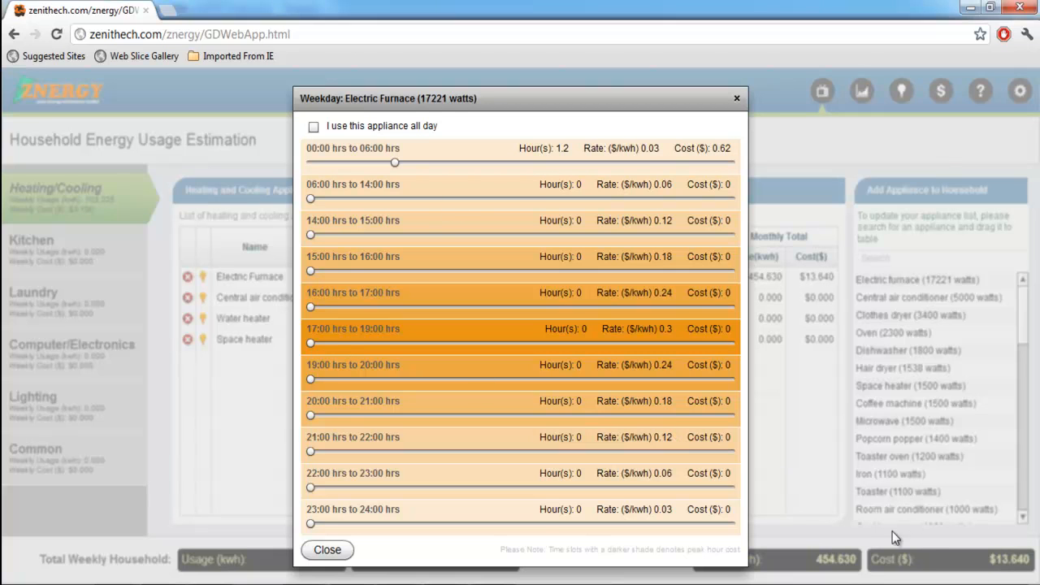
pyautogui.click(328, 550)
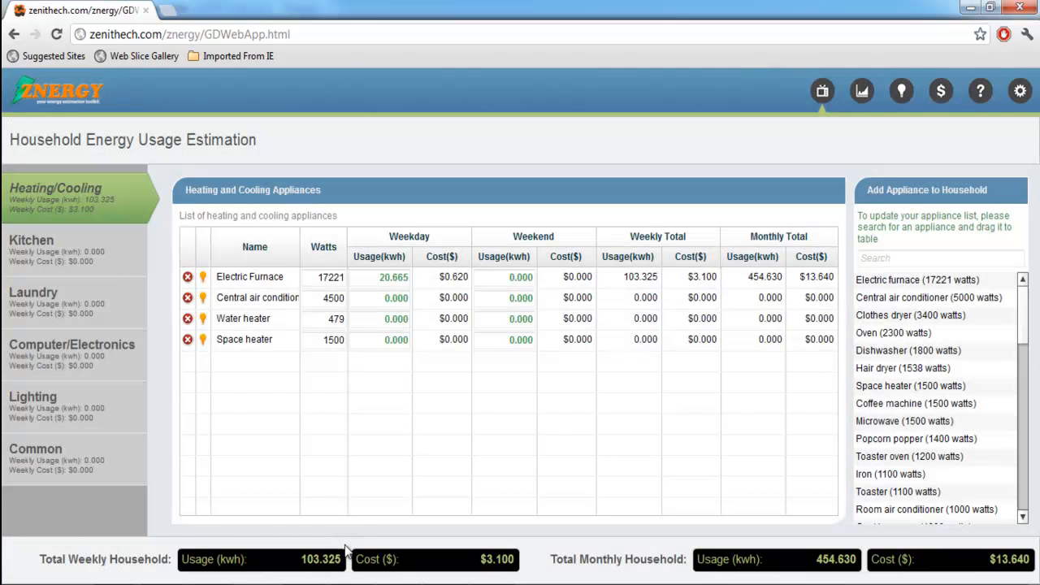
# - Set the Electric Furnace's weekend usage between 15:00 and 16:00 hrs to 0.4 hours
pyautogui.click(505, 281)
pyautogui.moveTo(310, 271); pyautogui.dragTo(476, 272)
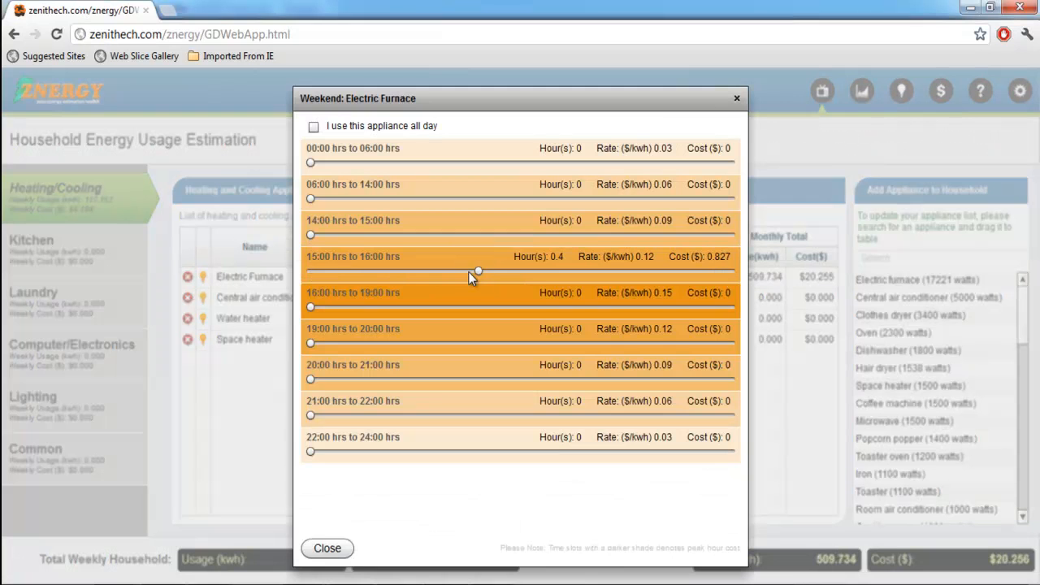
pyautogui.click(327, 549)
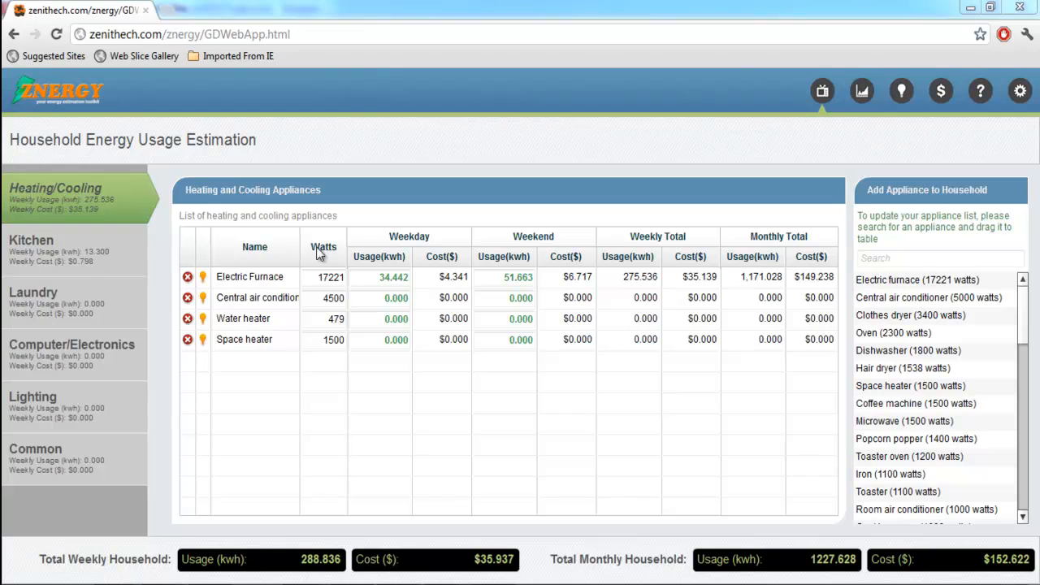
# - Mark the kitchen Refrigerator as used all day for both weekdays and weekends
pyautogui.click(88, 249)
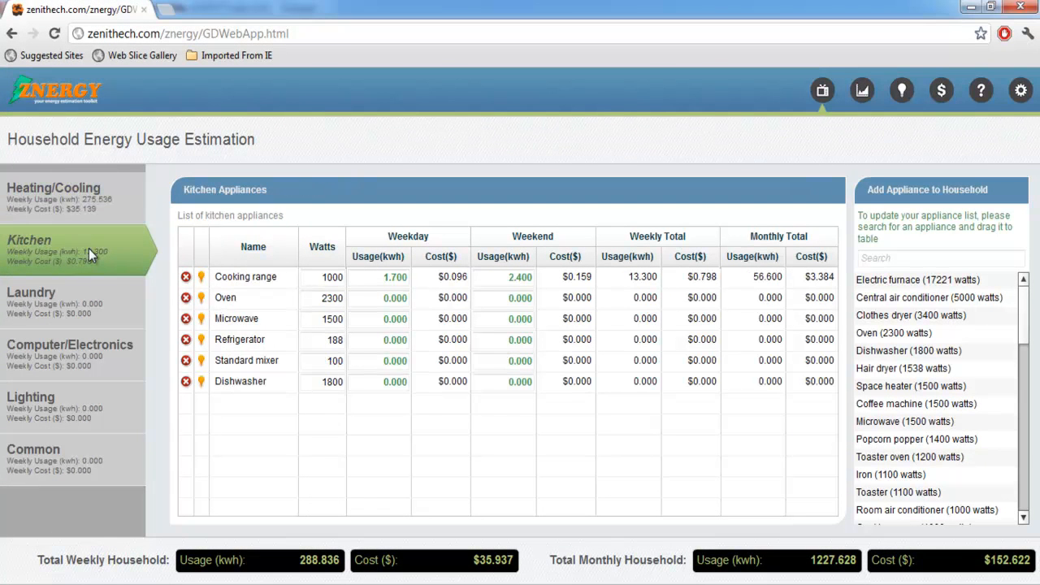
pyautogui.click(401, 346)
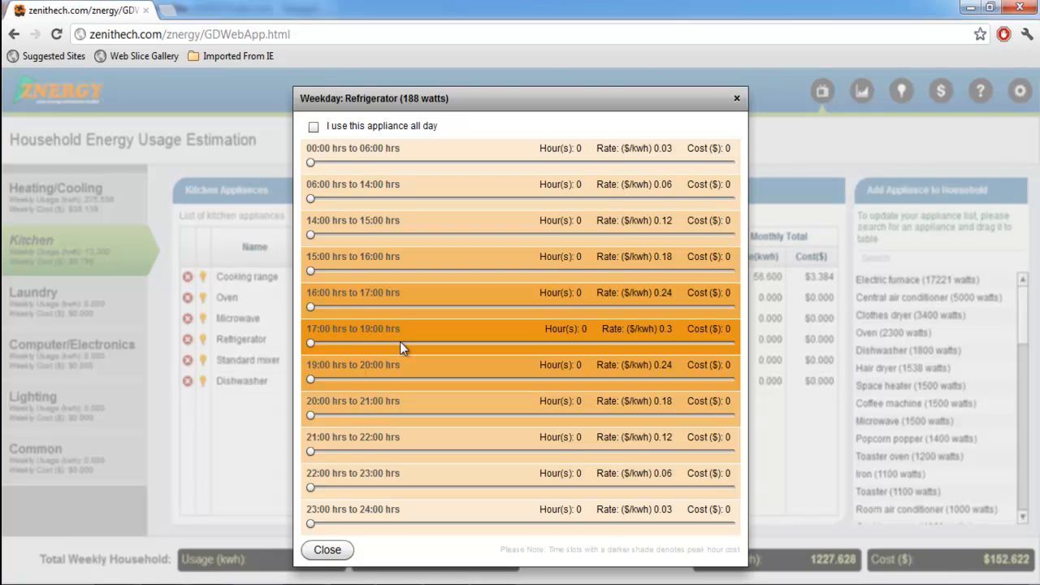
pyautogui.click(314, 127)
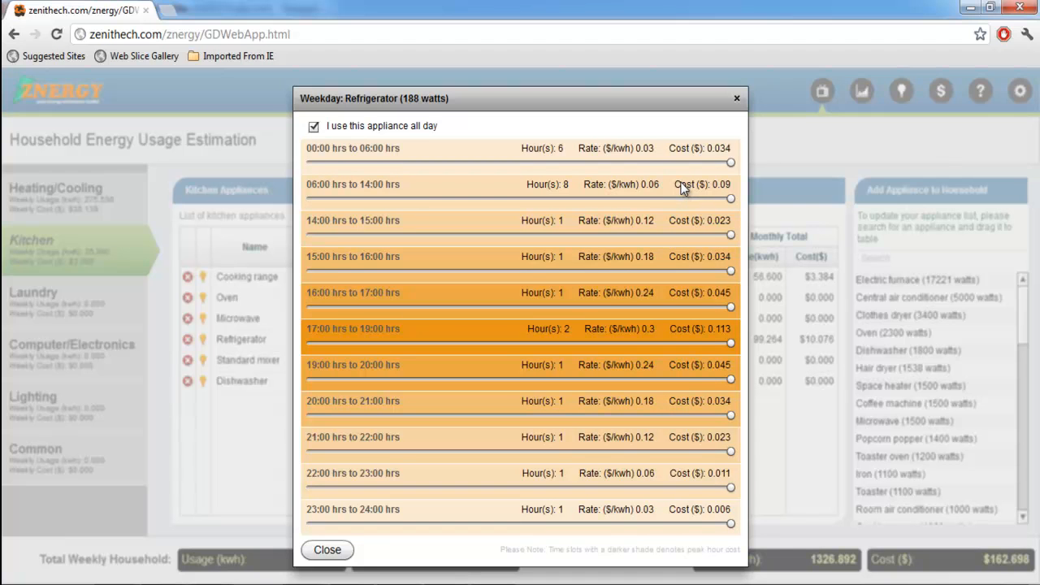
pyautogui.click(349, 553)
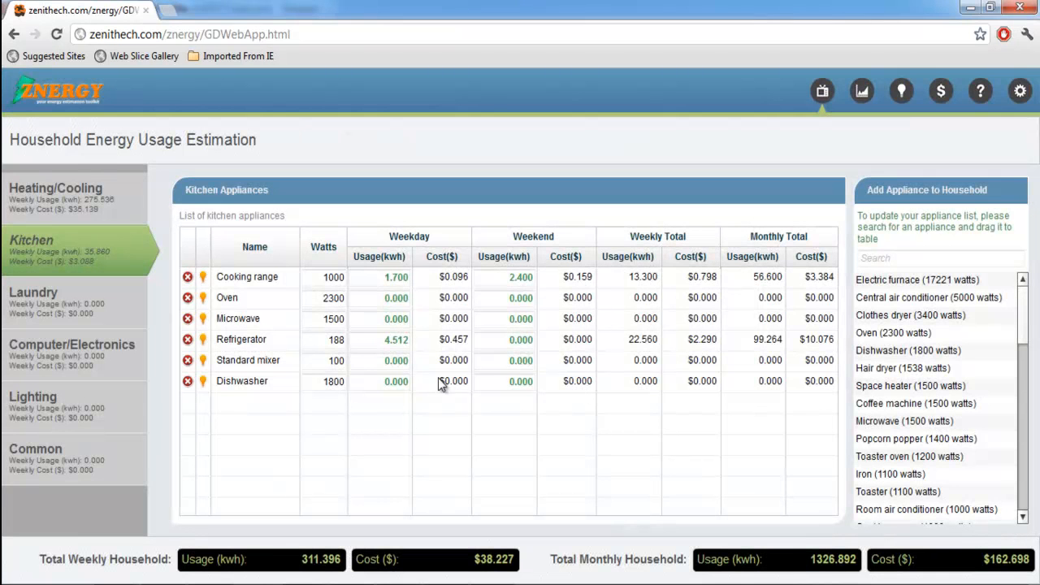
pyautogui.click(521, 348)
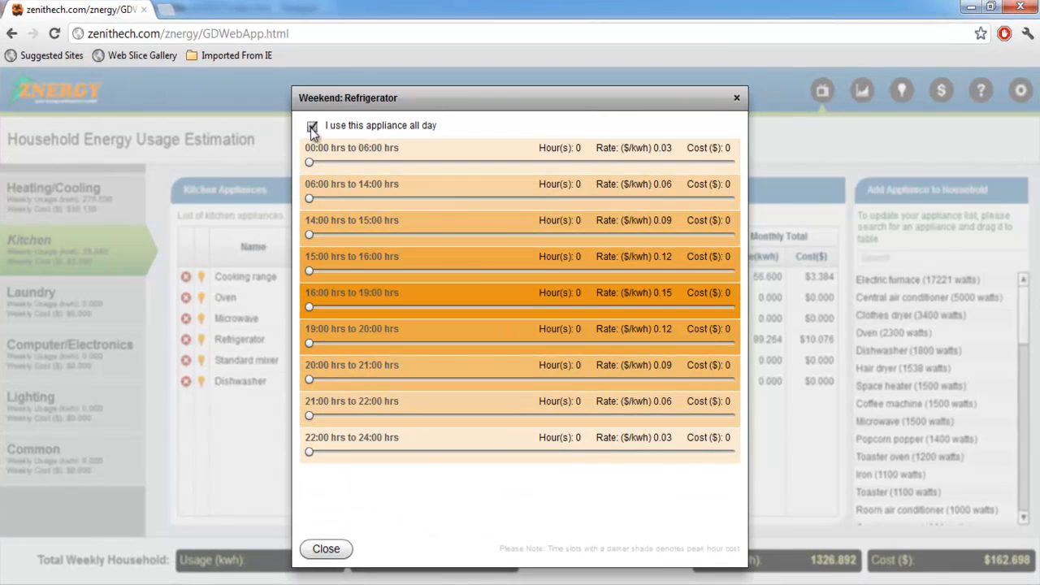
pyautogui.click(329, 552)
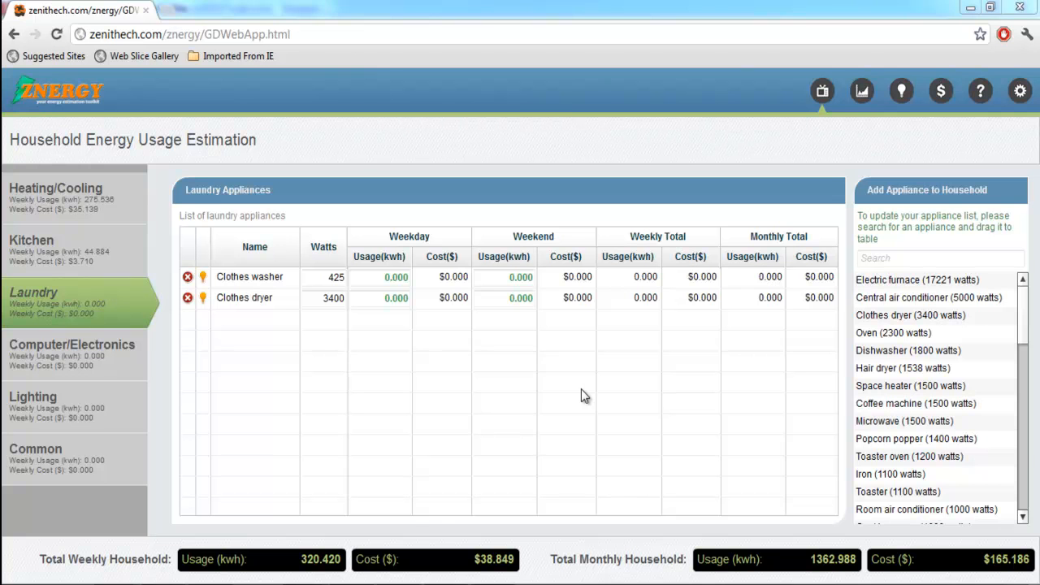
# - Set the Clothes washer's weekday usage in the 17:00 to 19:00 hrs peak slot to 1 hour
pyautogui.click(396, 277)
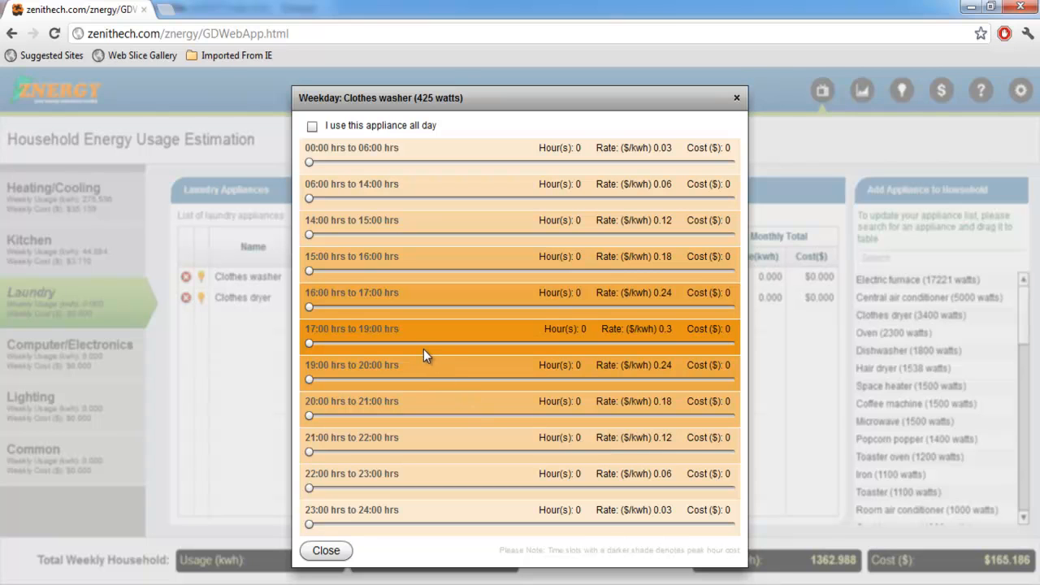
pyautogui.moveTo(433, 346); pyautogui.dragTo(514, 344)
pyautogui.click(328, 552)
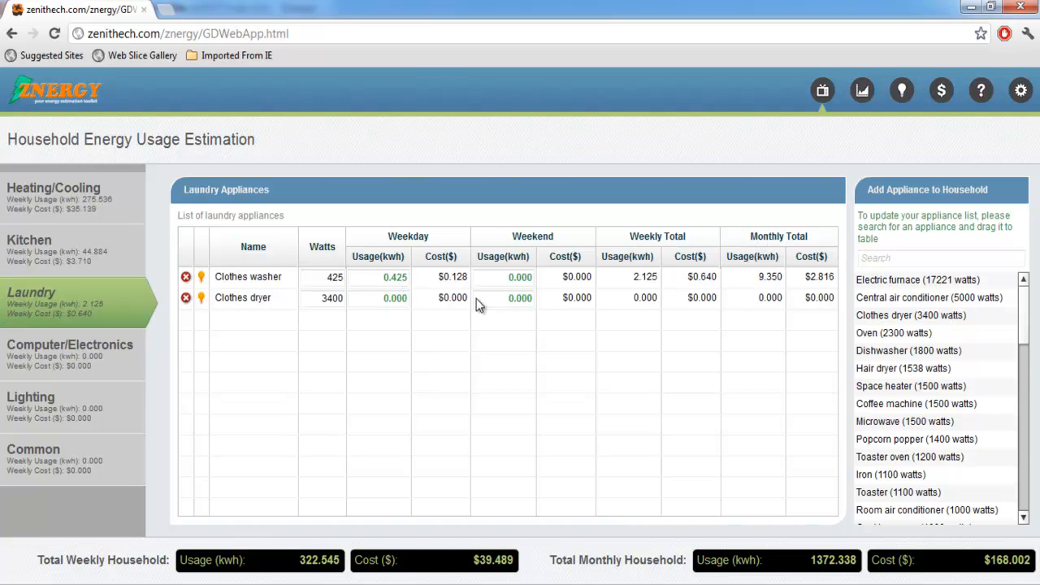
# - Shift the Clothes washer's weekday usage off-peak: 0 hours for 17:00 to 19:00 hrs and 1 hour for 22:00 to 23:00 hrs
pyautogui.click(398, 280)
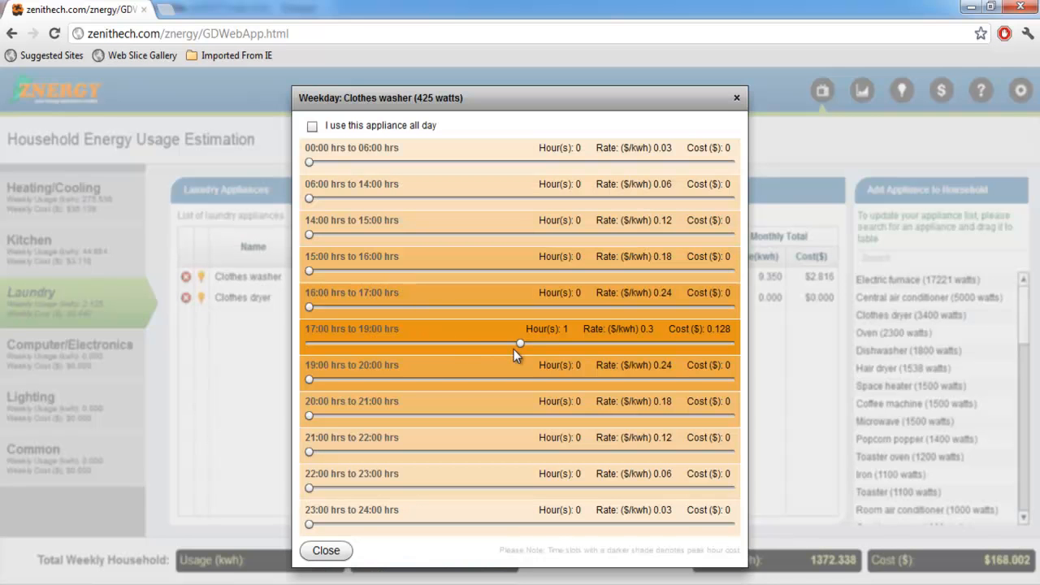
pyautogui.moveTo(521, 344); pyautogui.dragTo(298, 349)
pyautogui.moveTo(313, 491); pyautogui.dragTo(735, 491)
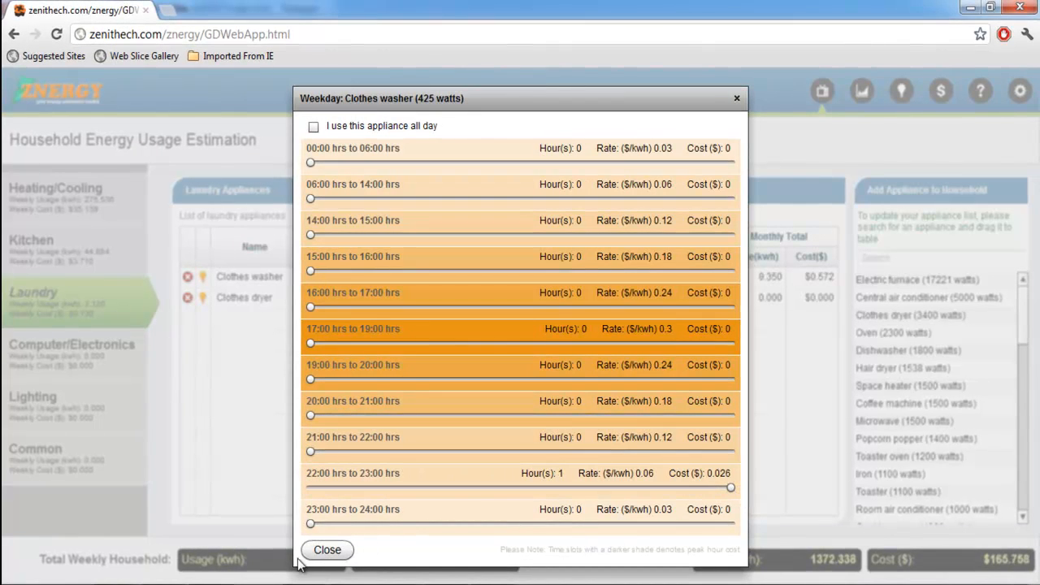
pyautogui.click(319, 553)
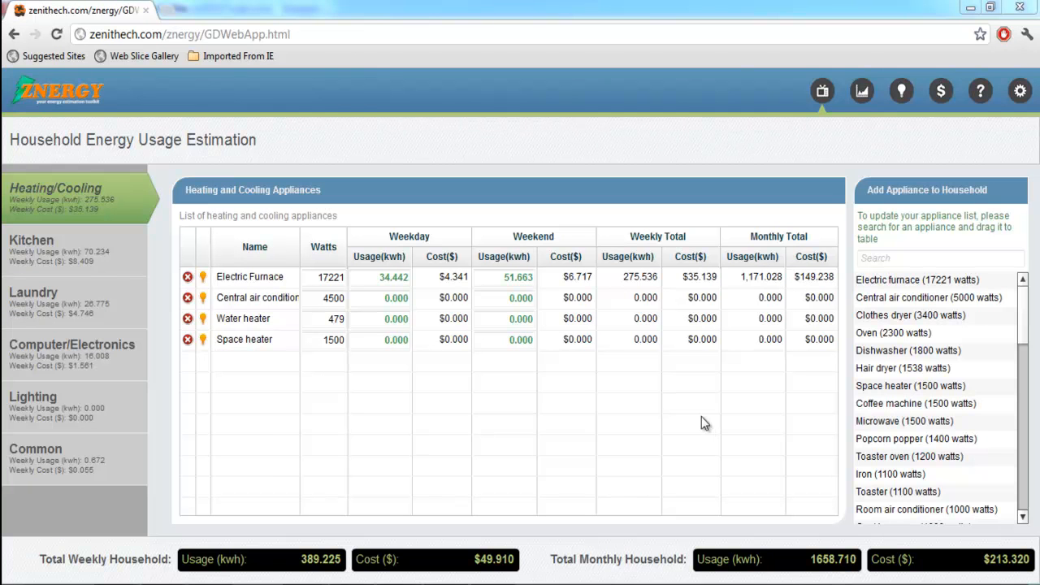
# - Set the Electric Furnace's wattage in the Heating/Cooling category to 15000
pyautogui.click(29, 262)
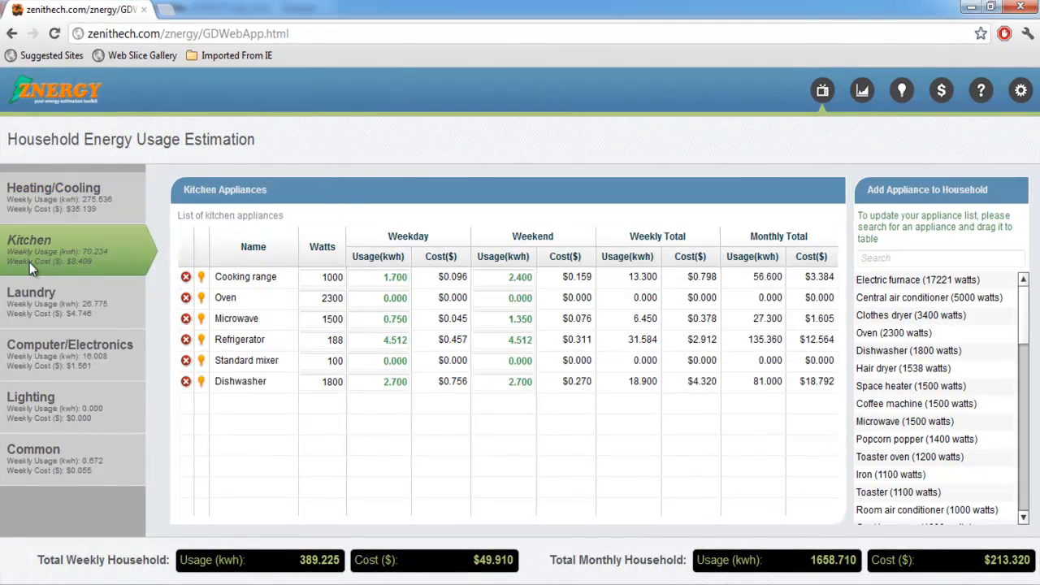
pyautogui.click(40, 303)
pyautogui.click(54, 200)
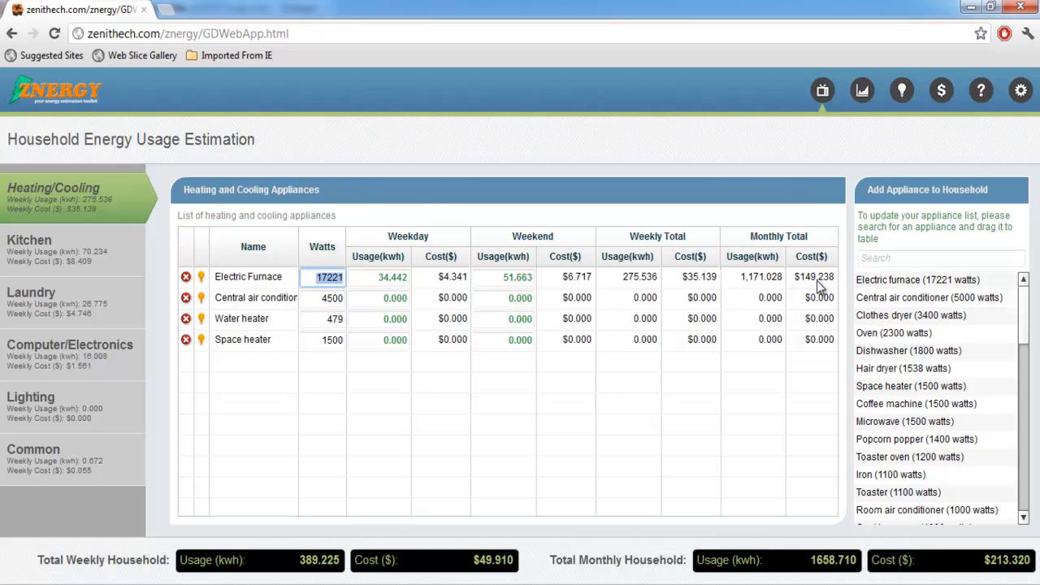
pyautogui.click(342, 278)
pyautogui.press('BackSpace')
pyautogui.press('BackSpace')
pyautogui.press('BackSpace')
pyautogui.press('BackSpace')
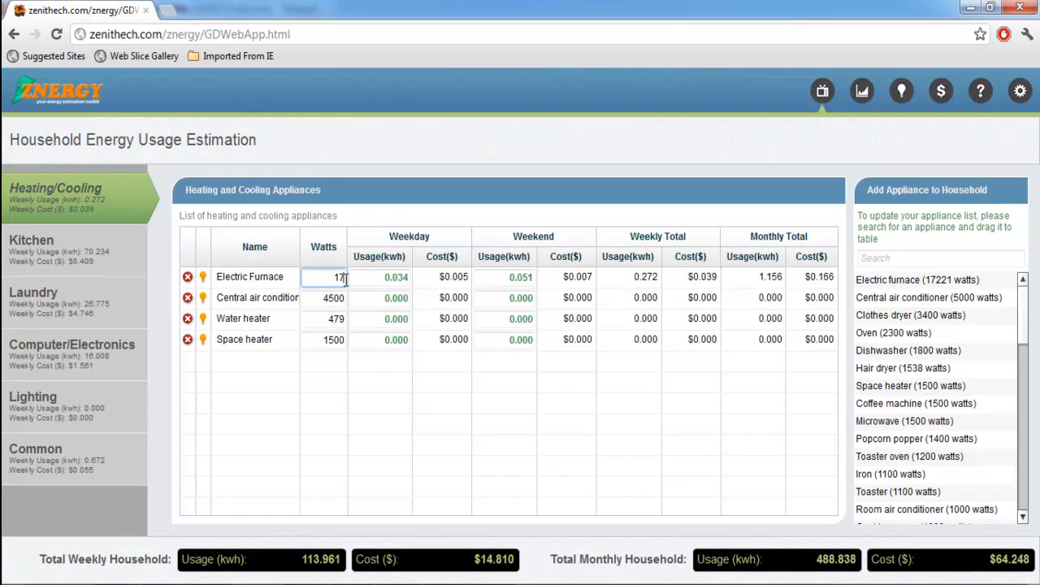
pyautogui.write('5000')
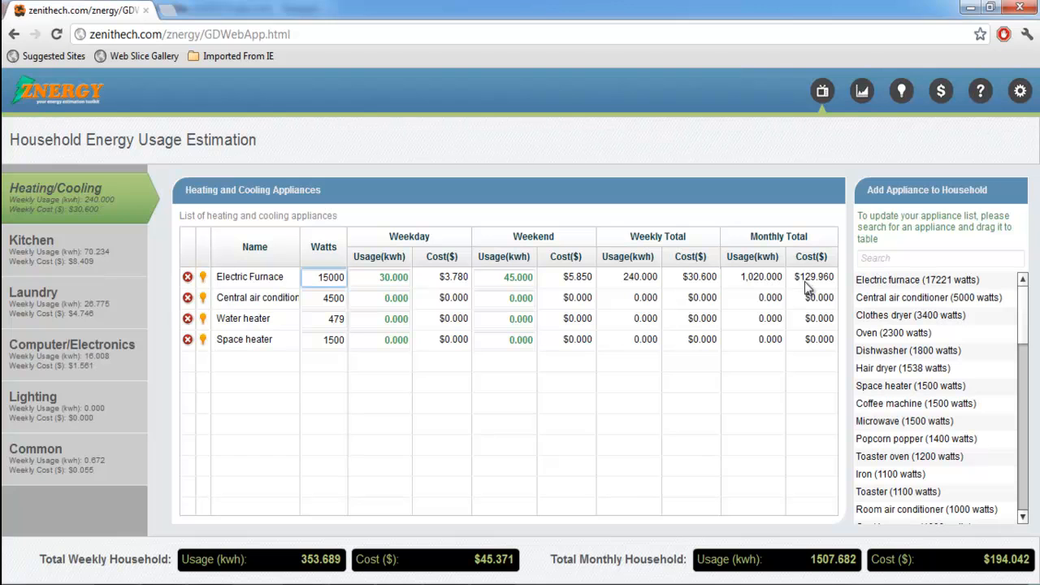
pyautogui.click(905, 156)
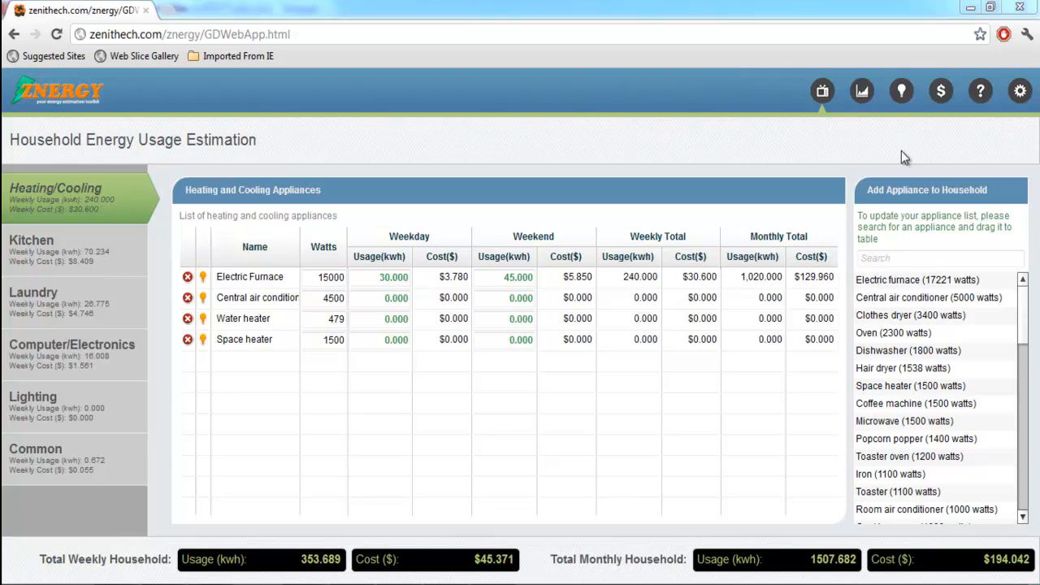
# - View the household energy usage analysis summary and show the weekly category consumption chart by cost
pyautogui.click(866, 120)
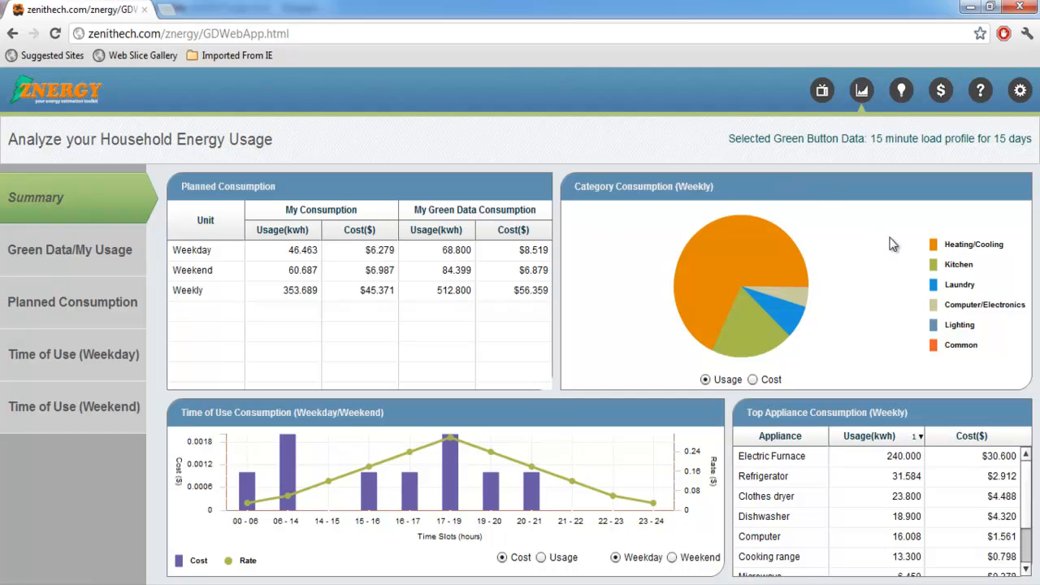
pyautogui.moveTo(735, 291)
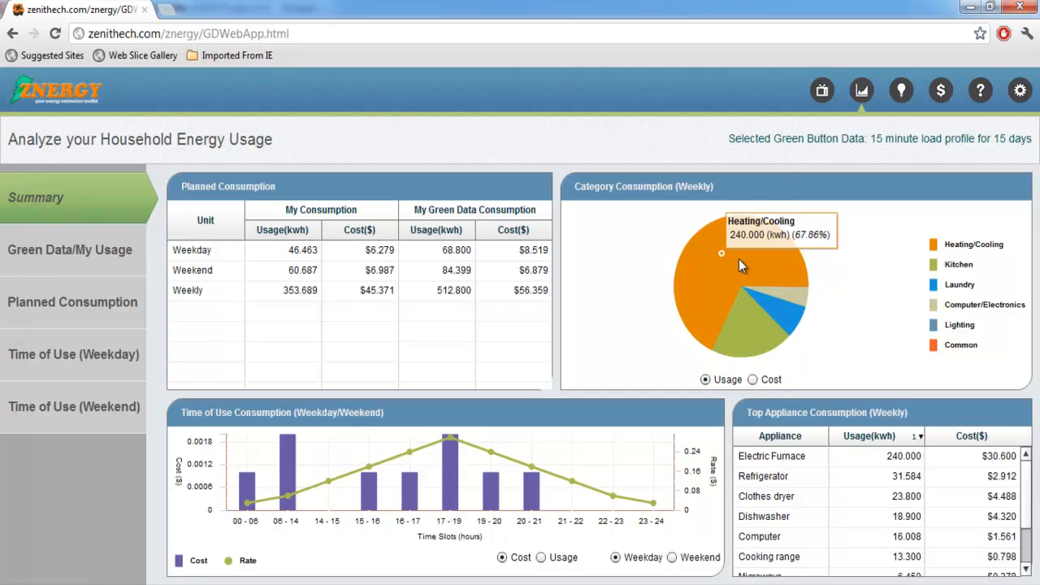
pyautogui.click(752, 379)
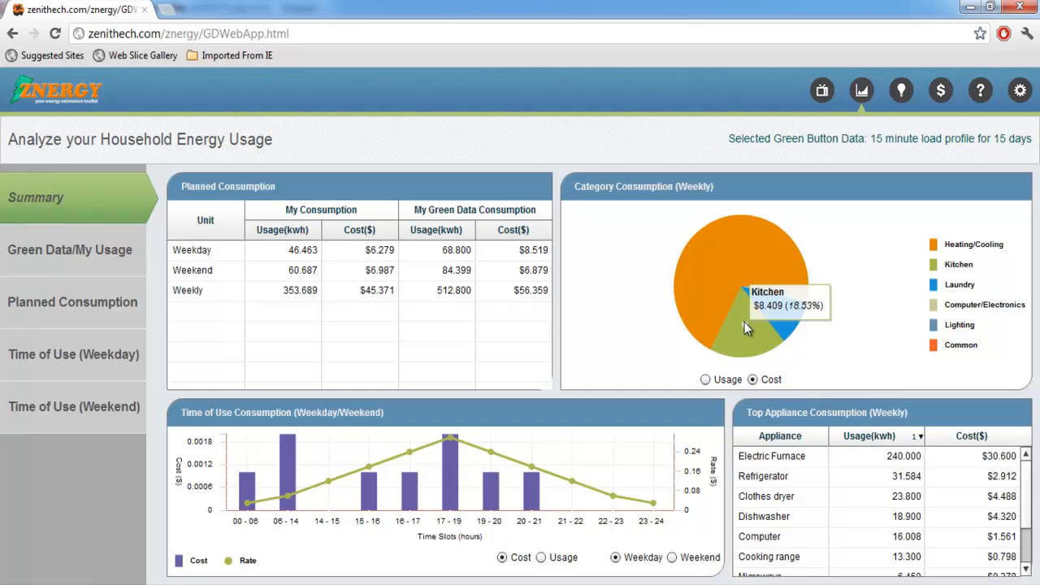
# - Examine the weekly category cost shares and switch the Time of Use Consumption chart to weekend usage
pyautogui.moveTo(775, 279)
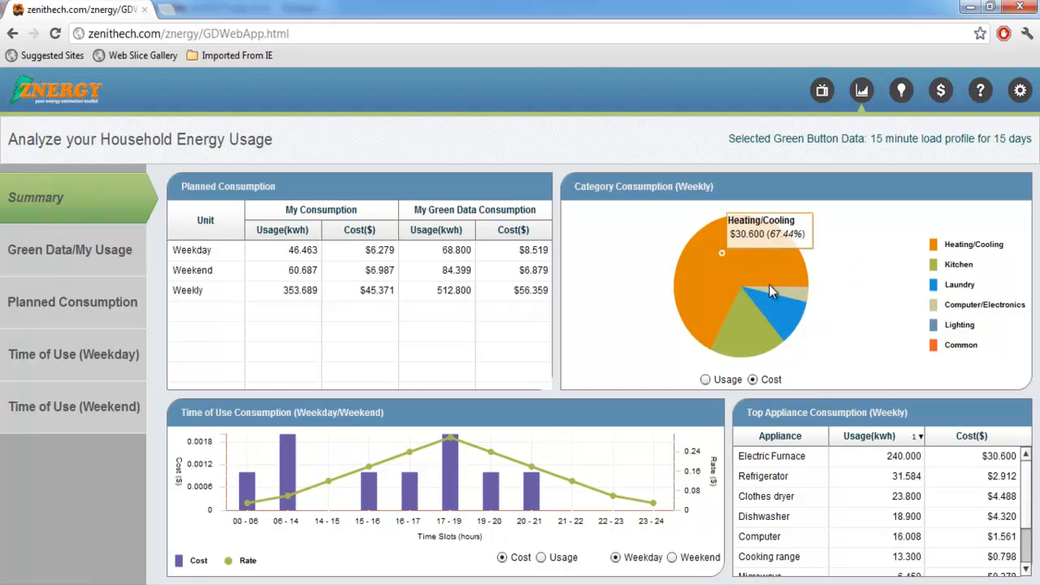
pyautogui.moveTo(781, 300)
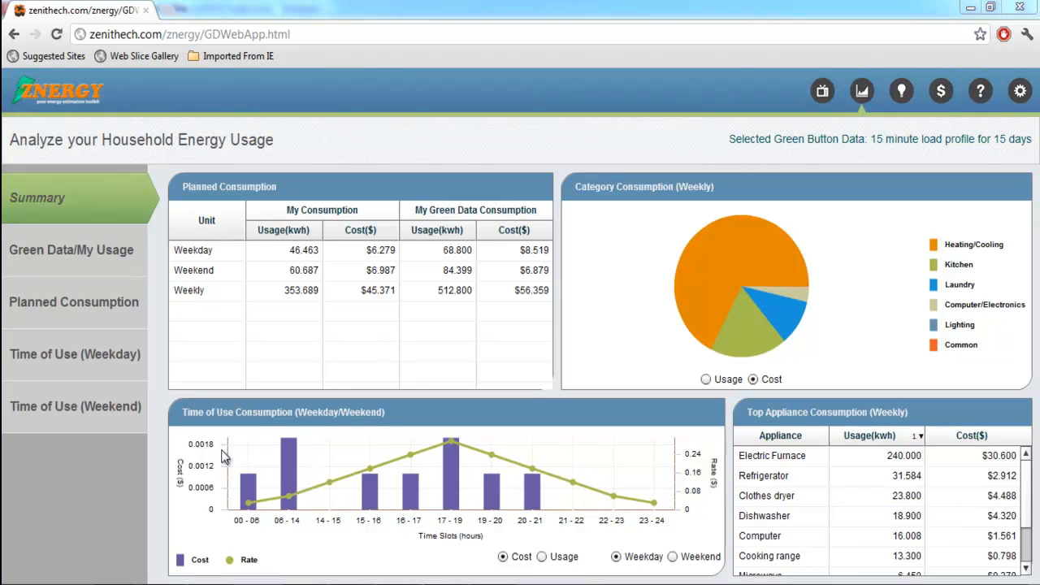
pyautogui.moveTo(238, 481)
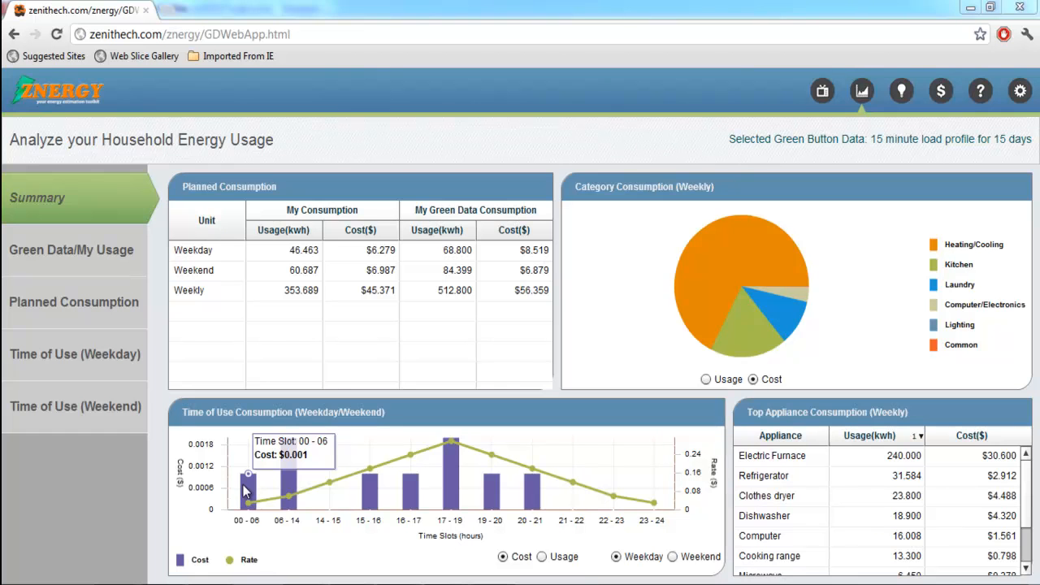
pyautogui.click(544, 560)
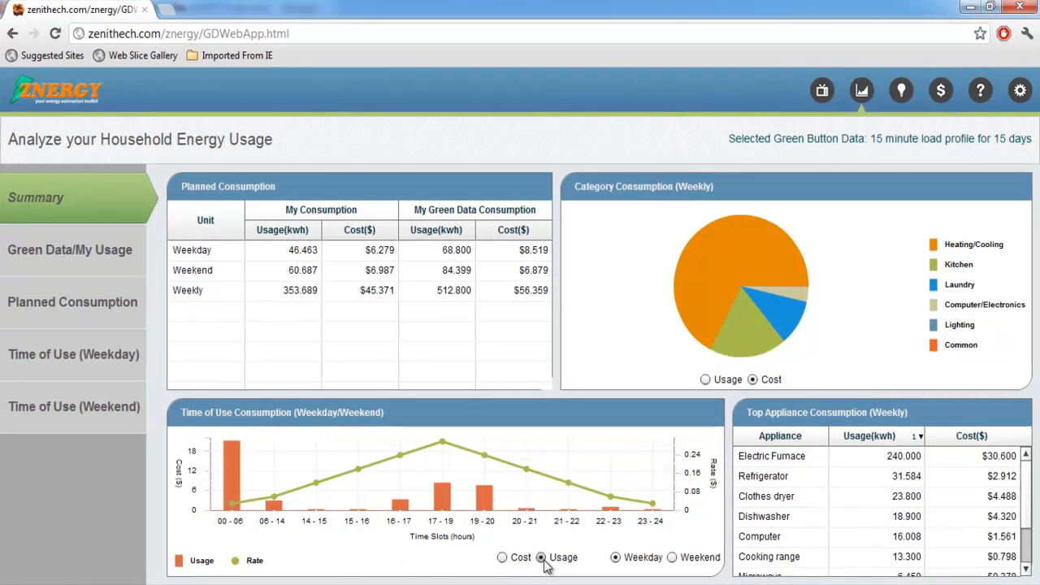
pyautogui.click(672, 559)
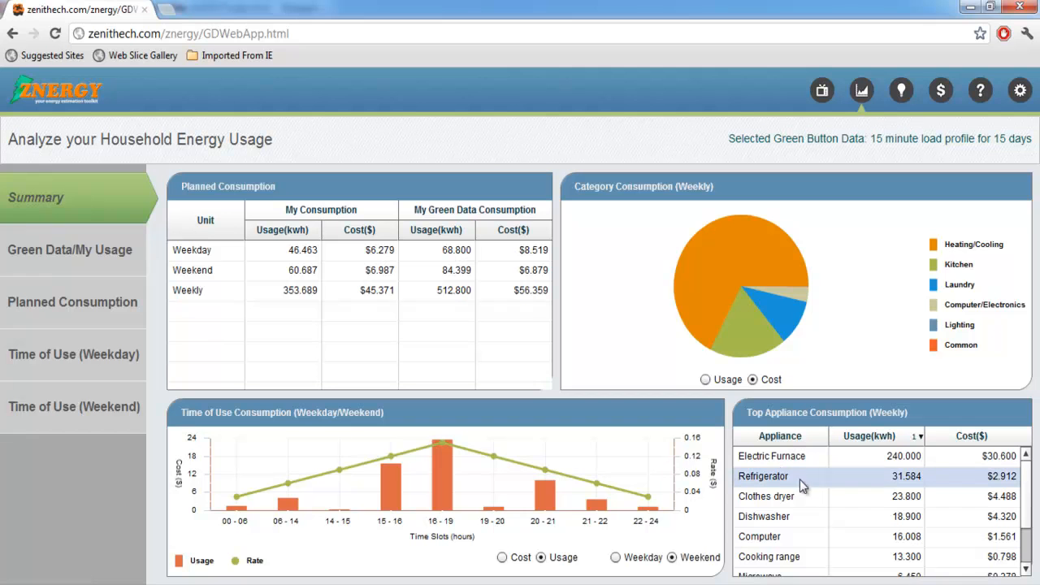
pyautogui.scroll(-1, 799, 477)
pyautogui.scroll(1, 798, 487)
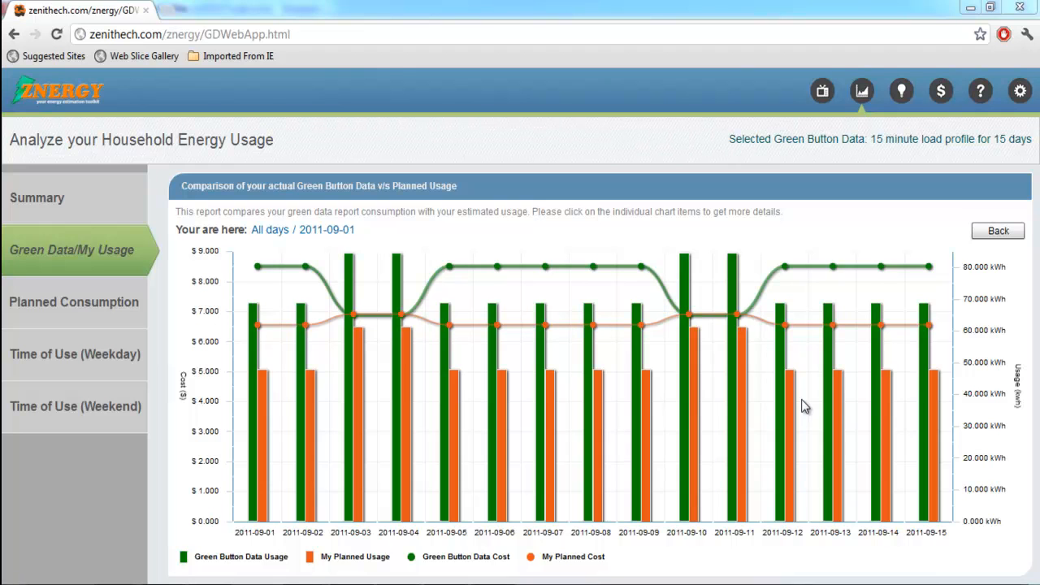
# - Drill down the Green Button versus planned usage comparison for 2011-09-01 to the 00:00 hour, and return to the all-days chart
pyautogui.moveTo(252, 397)
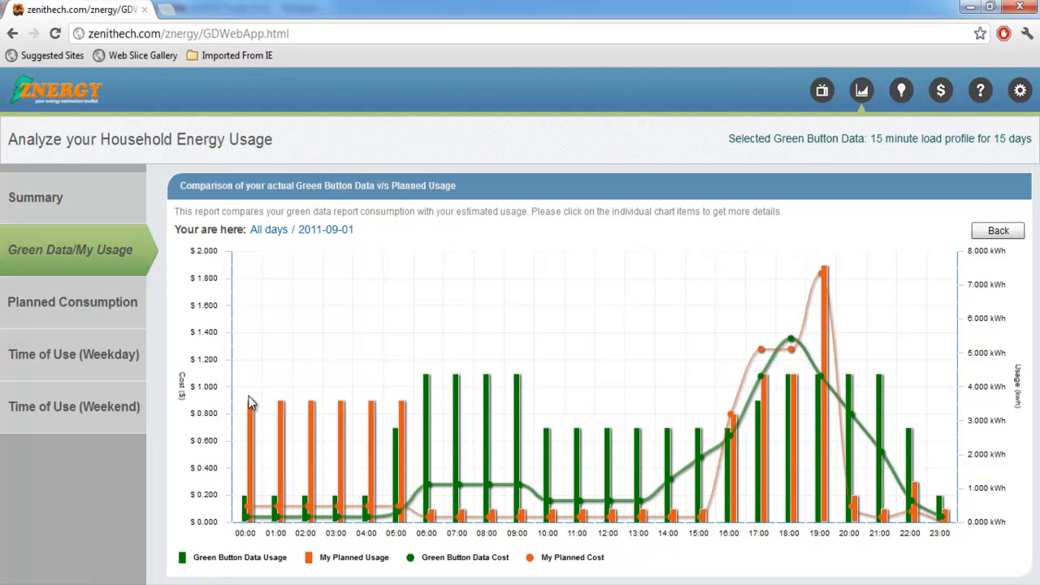
pyautogui.click(249, 418)
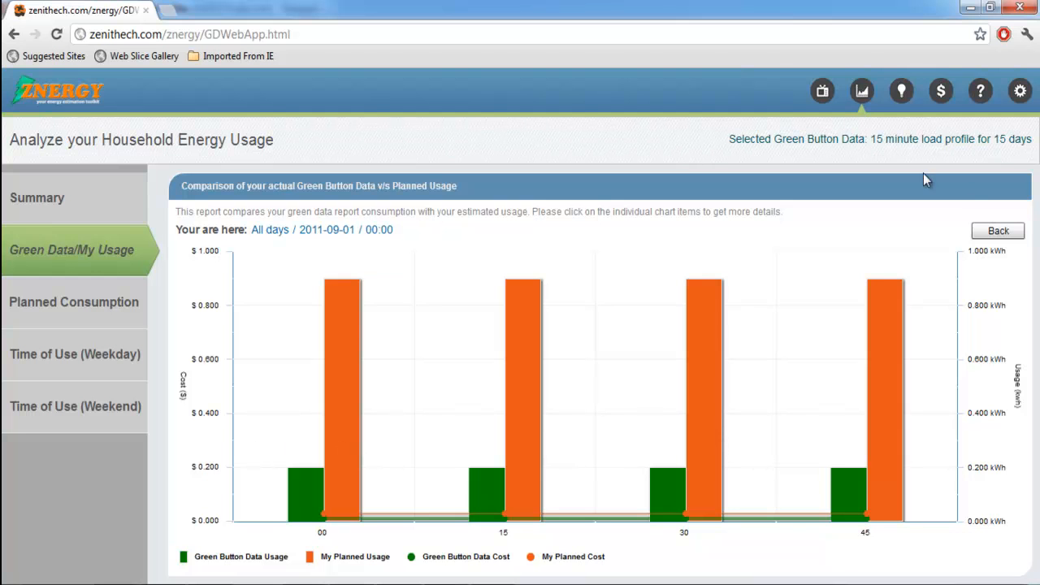
pyautogui.click(995, 232)
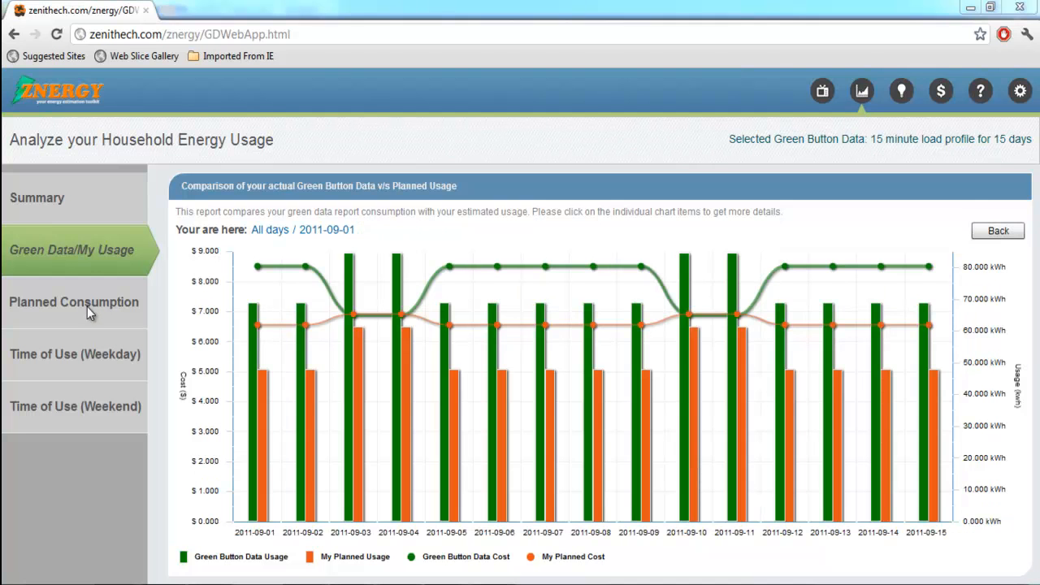
# - View the weekly planned consumption report by cost and drill into the Kitchen category to examine its appliances
pyautogui.click(86, 303)
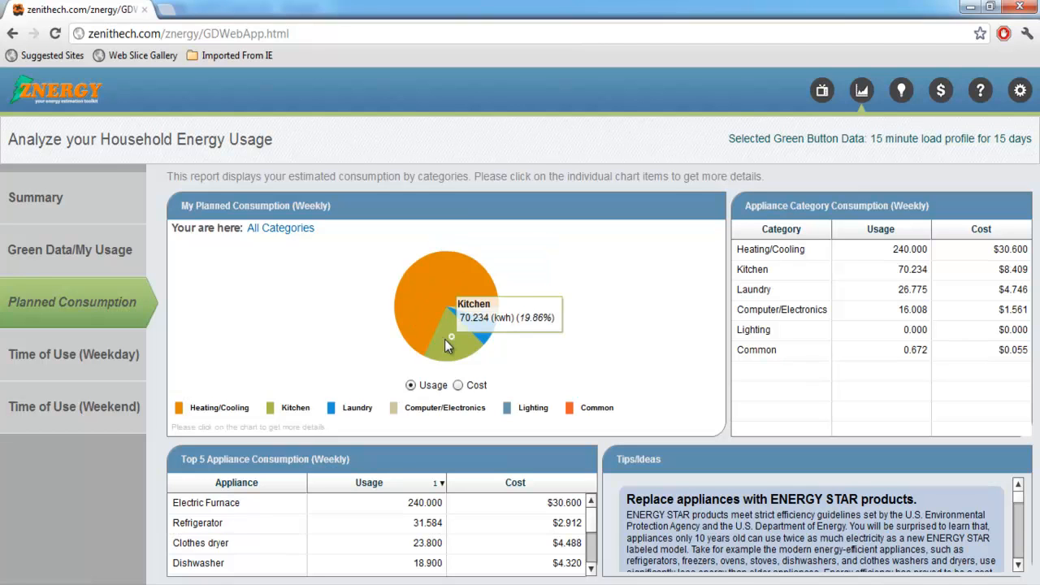
pyautogui.moveTo(476, 326)
pyautogui.moveTo(442, 289)
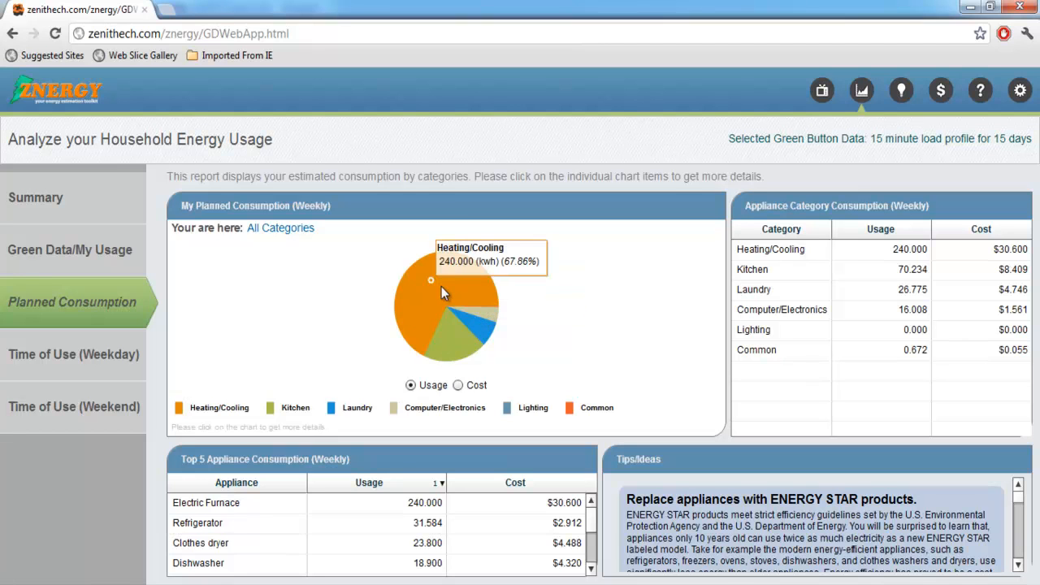
pyautogui.click(459, 385)
pyautogui.moveTo(419, 275)
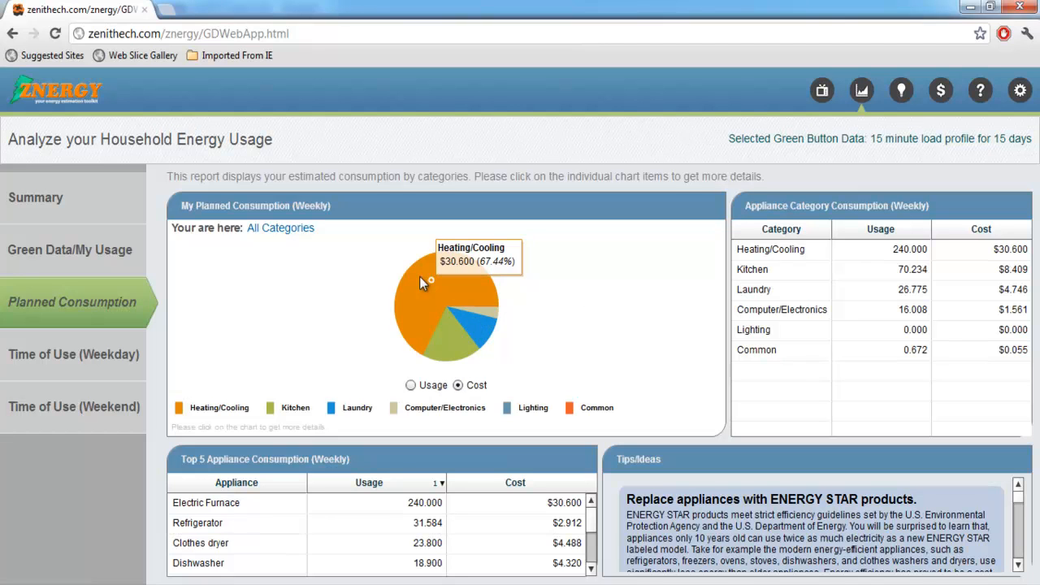
pyautogui.click(451, 349)
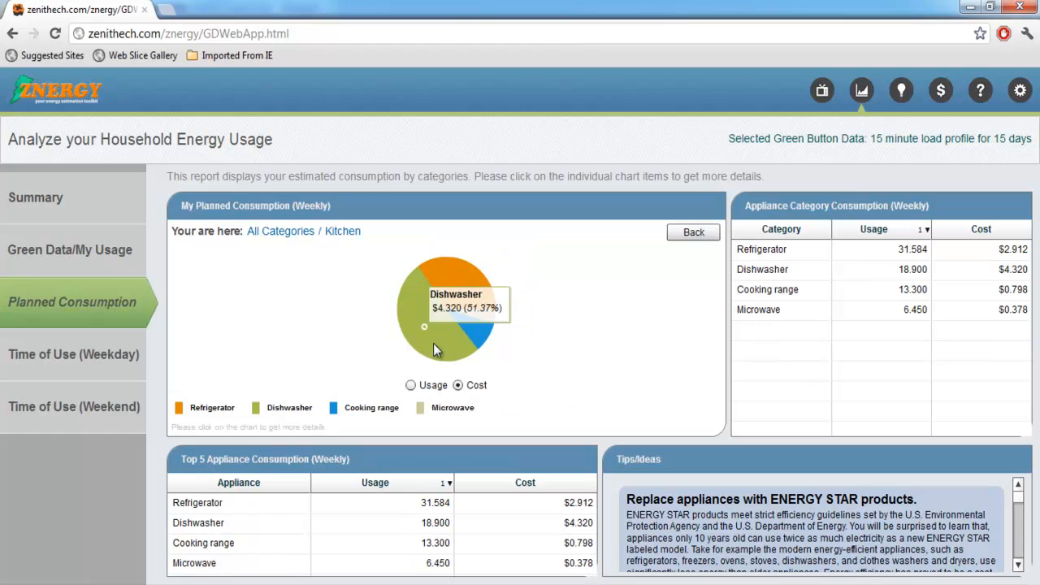
pyautogui.moveTo(400, 310)
pyautogui.moveTo(460, 278)
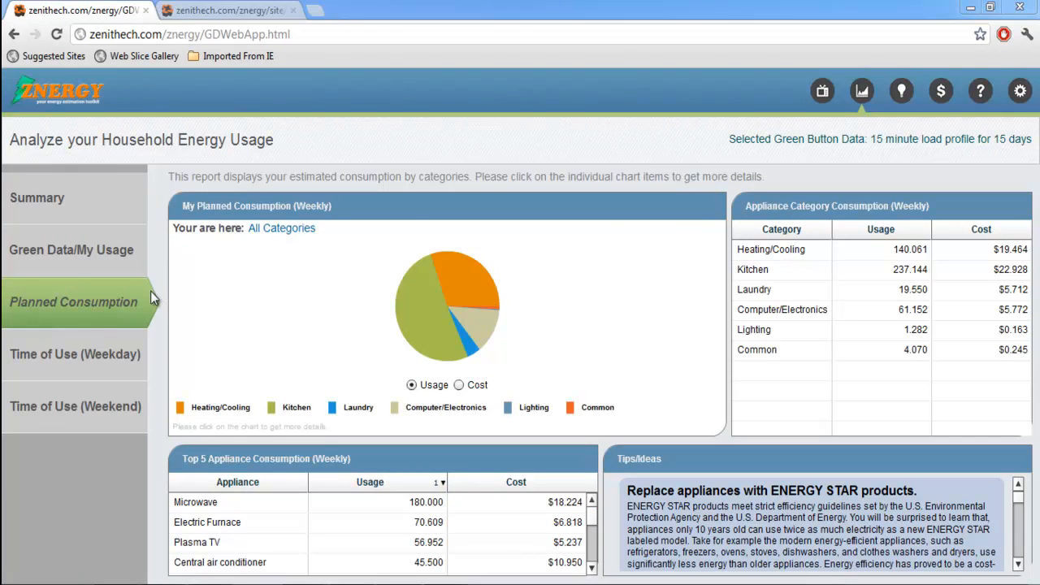
# - Examine the weekday time-of-use report for Kitchen appliances in the 06 - 14 slot, and return to all time slots
pyautogui.click(126, 352)
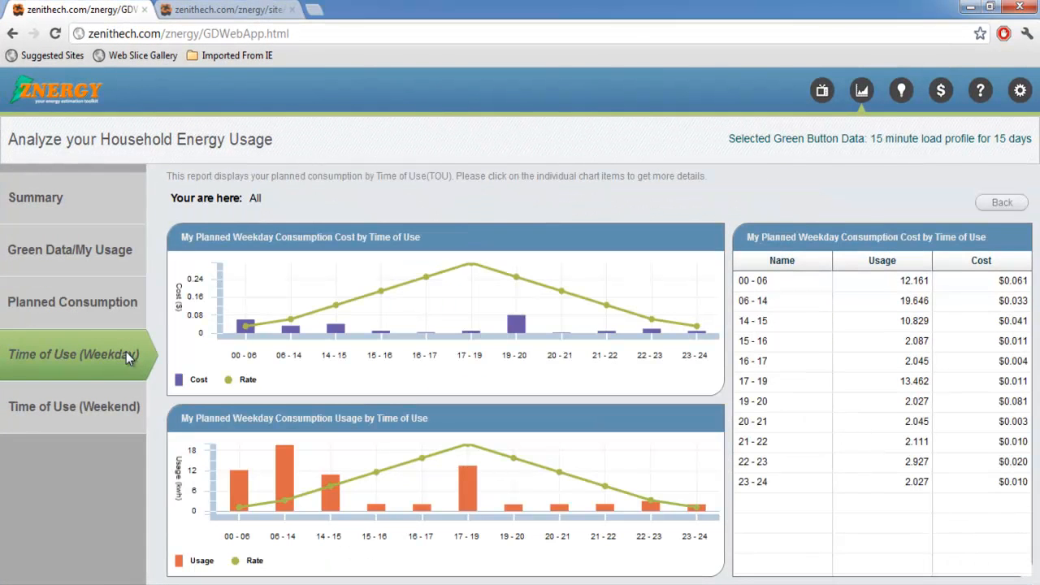
pyautogui.moveTo(255, 333)
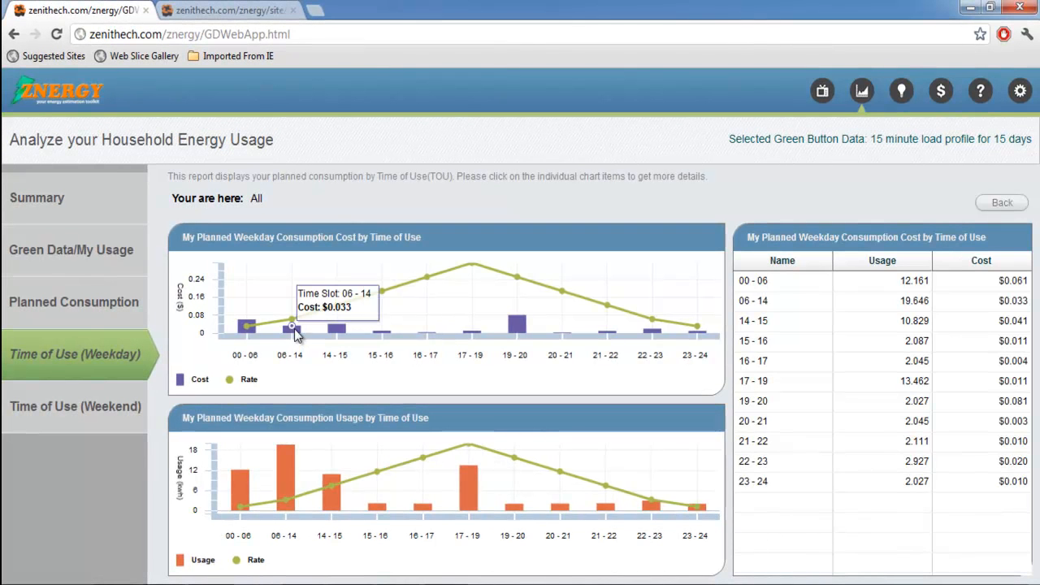
pyautogui.click(293, 330)
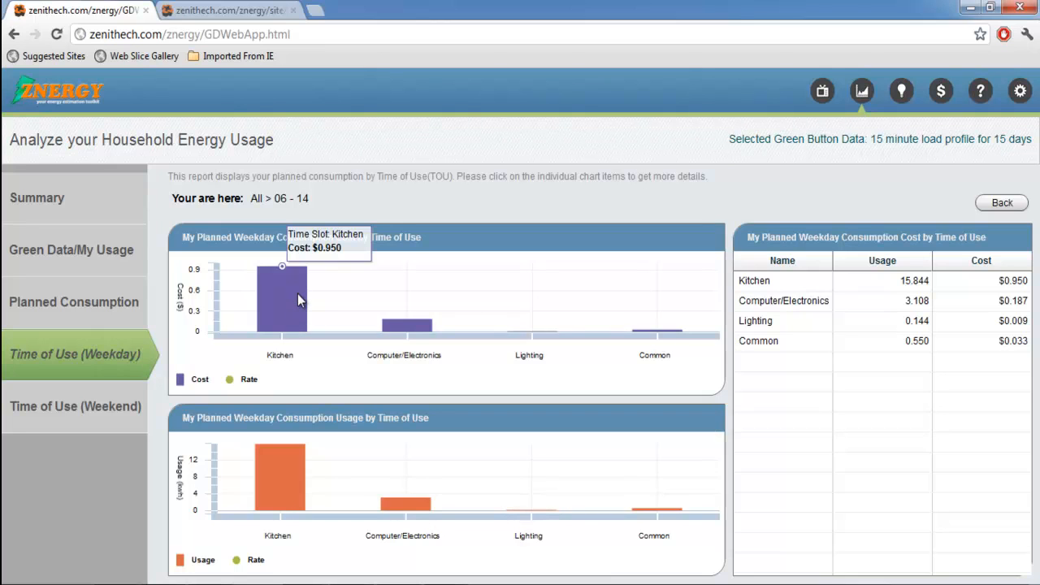
pyautogui.click(297, 300)
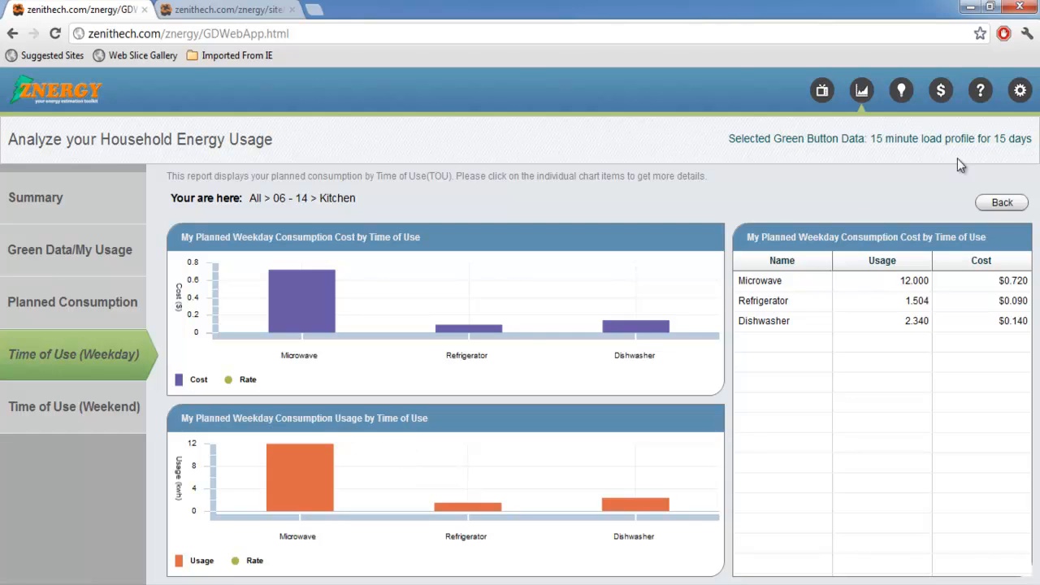
pyautogui.click(1002, 205)
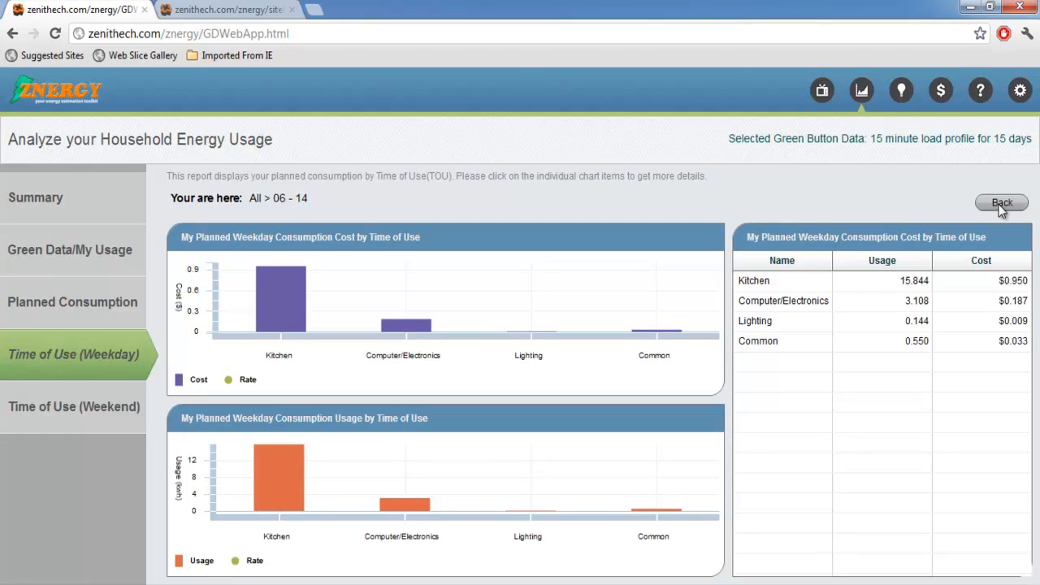
pyautogui.click(1002, 205)
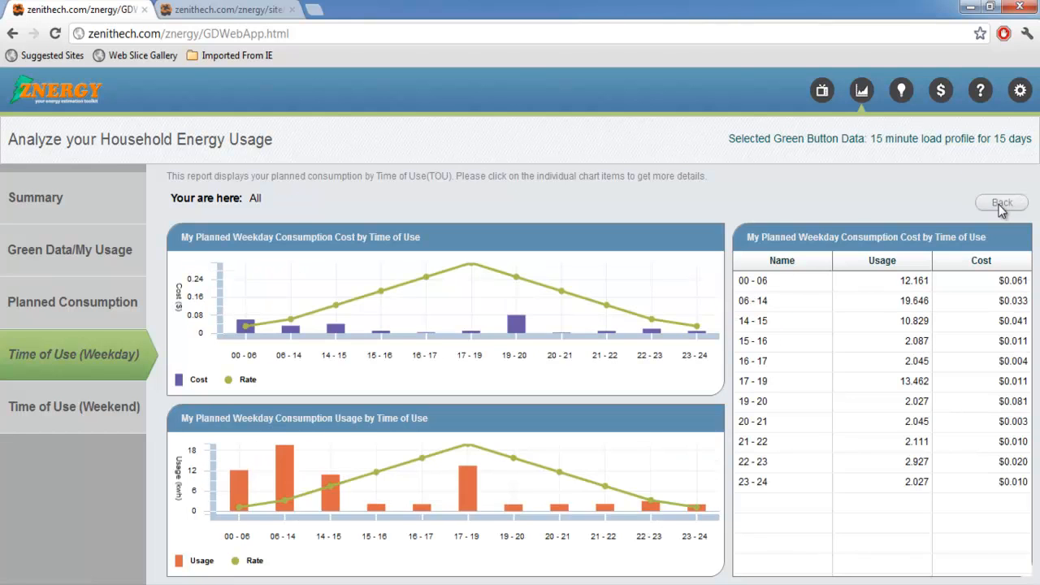
# - Examine the weekend time-of-use report for Heating/Cooling appliances in the 06 - 14 slot, and return to all time slots
pyautogui.click(120, 411)
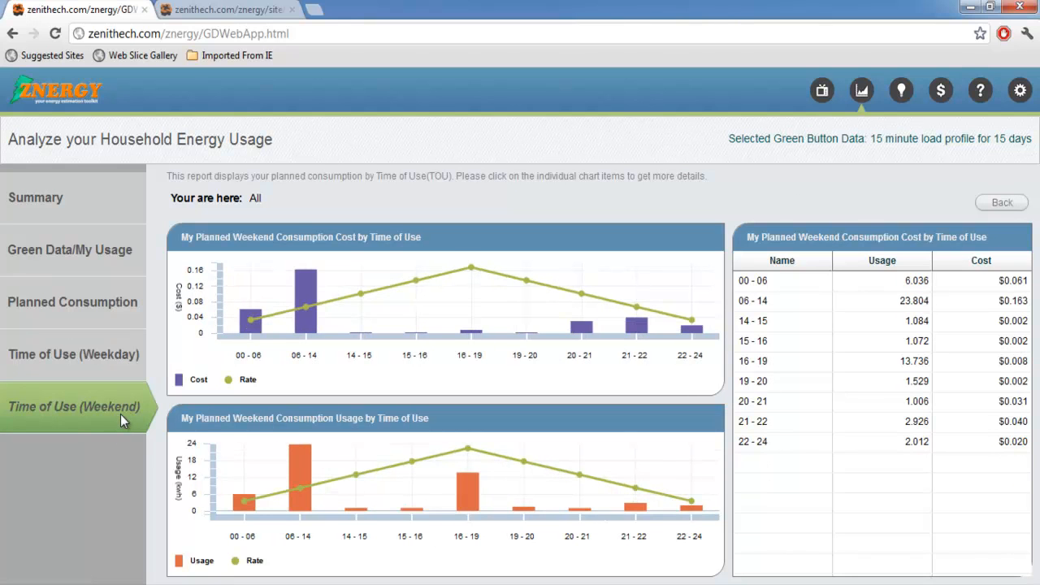
pyautogui.moveTo(297, 307)
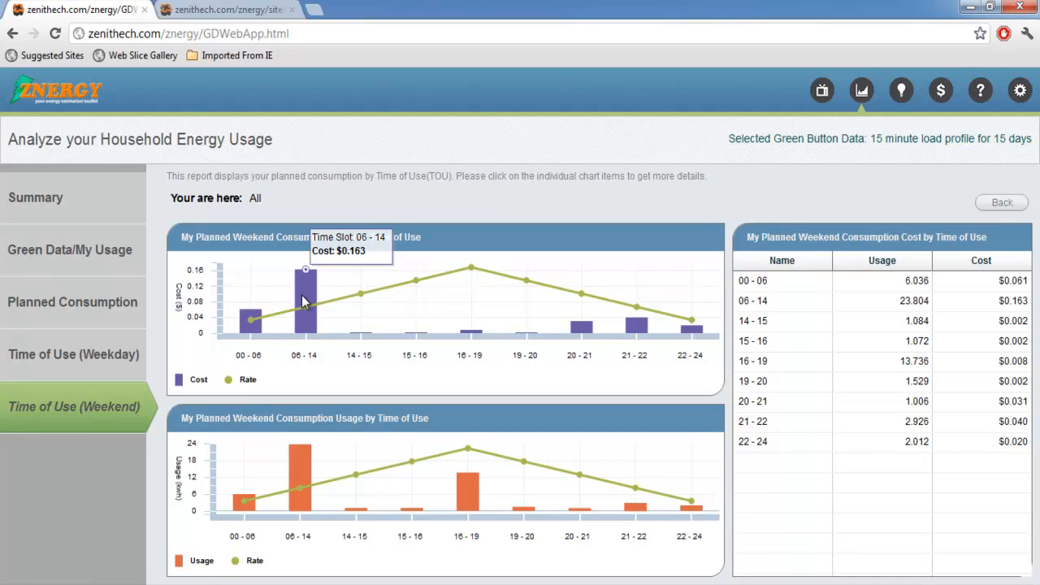
pyautogui.click(303, 301)
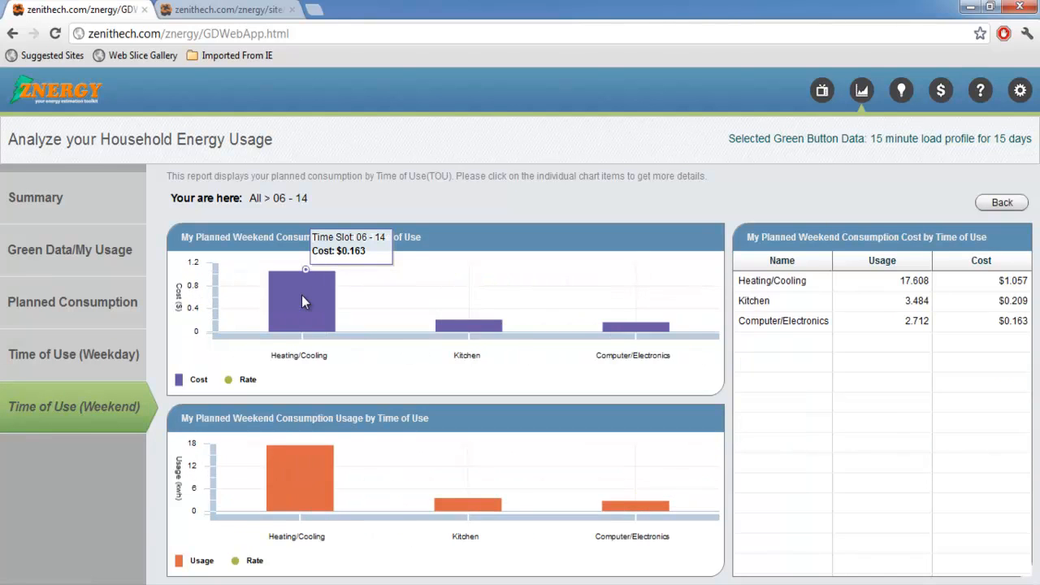
pyautogui.click(302, 301)
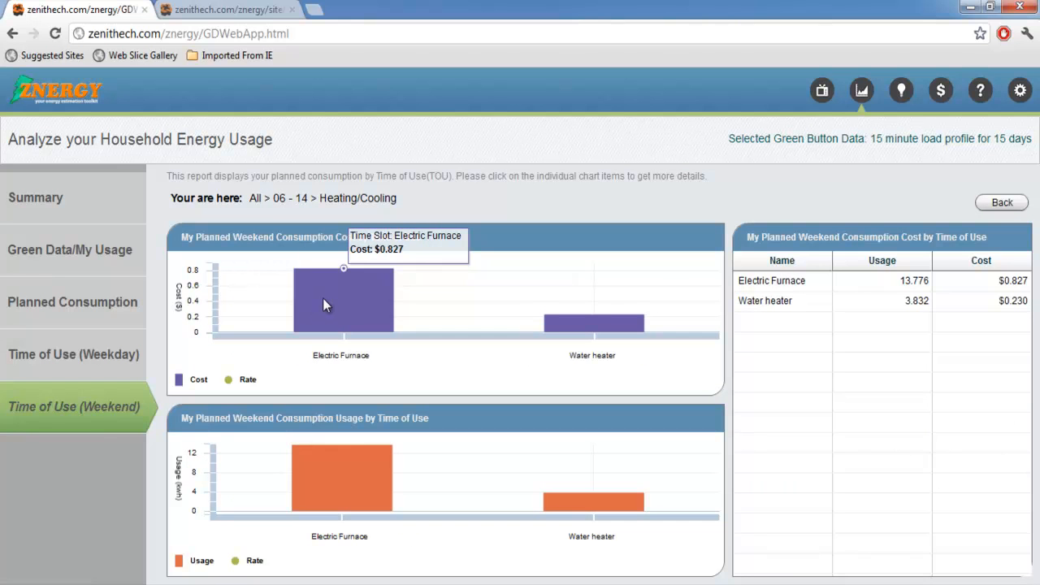
pyautogui.click(1002, 203)
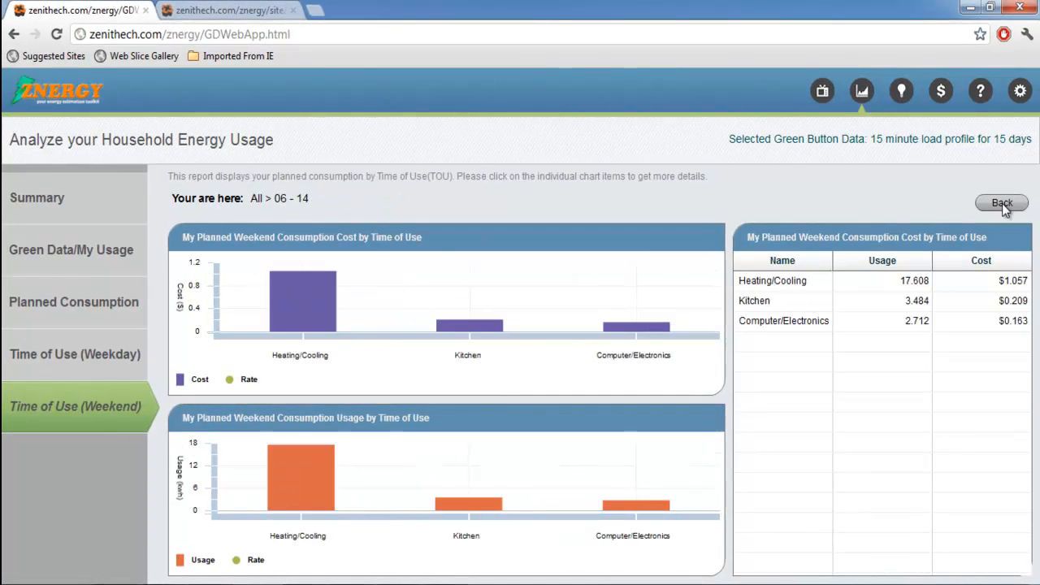
pyautogui.click(1002, 203)
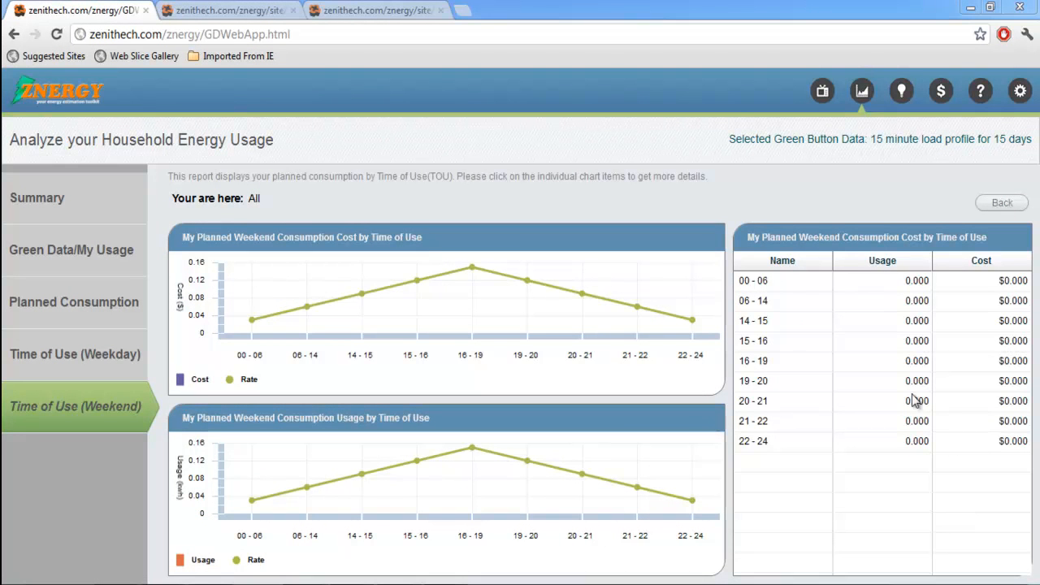
# - View the tips for efficient energy consumption and the weekend energy usage rates
pyautogui.click(902, 94)
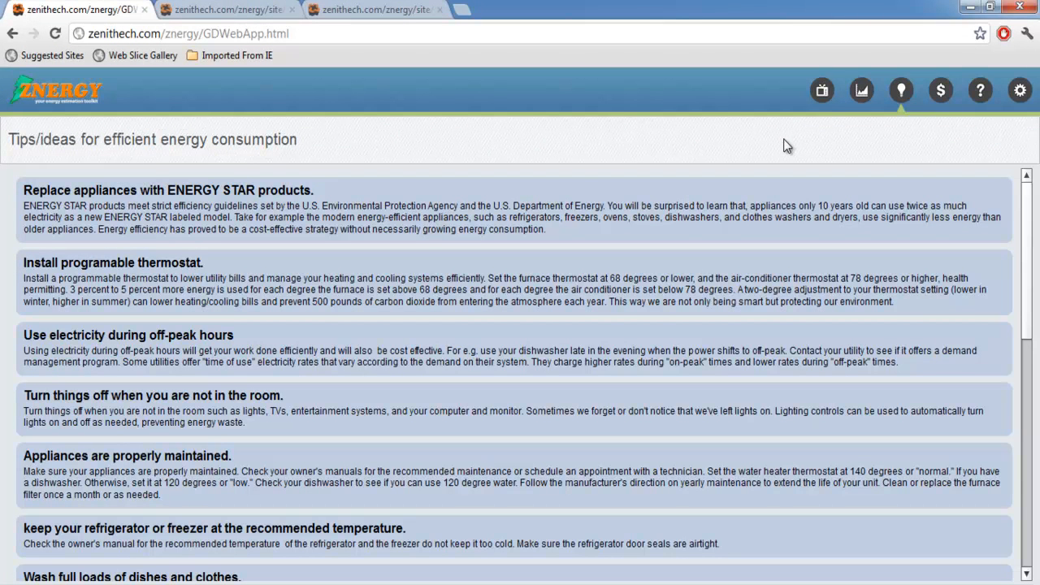
pyautogui.click(941, 94)
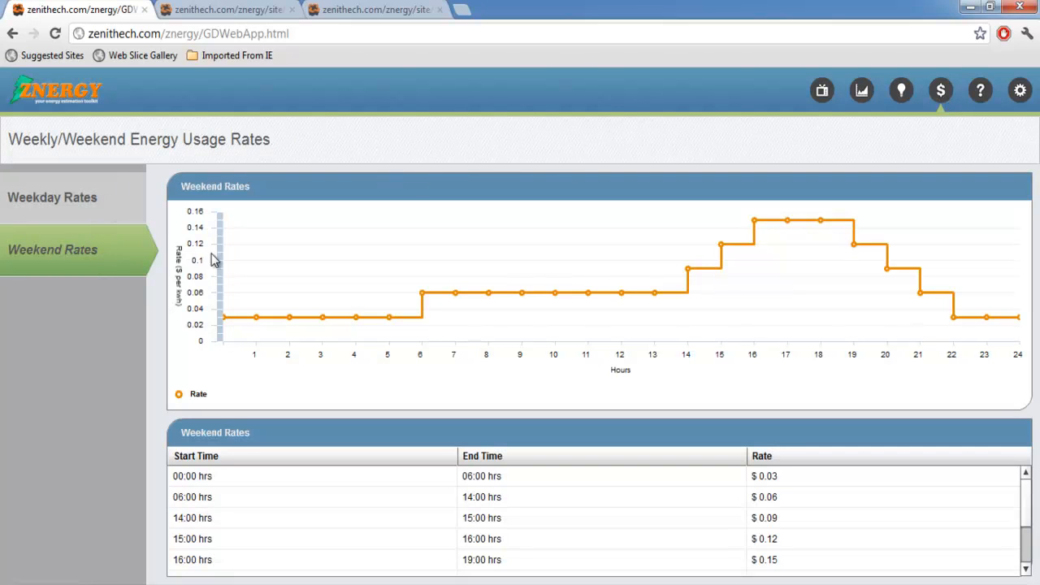
# - Read the ZNERGY app overview help document, and return to the web application
pyautogui.click(978, 99)
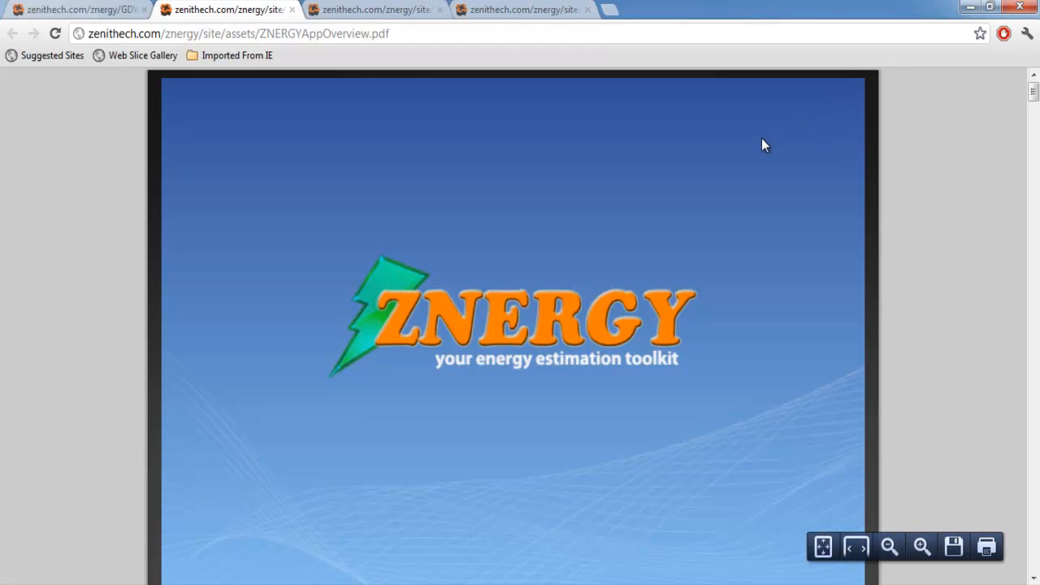
pyautogui.scroll(-5, 747, 184)
pyautogui.click(65, 10)
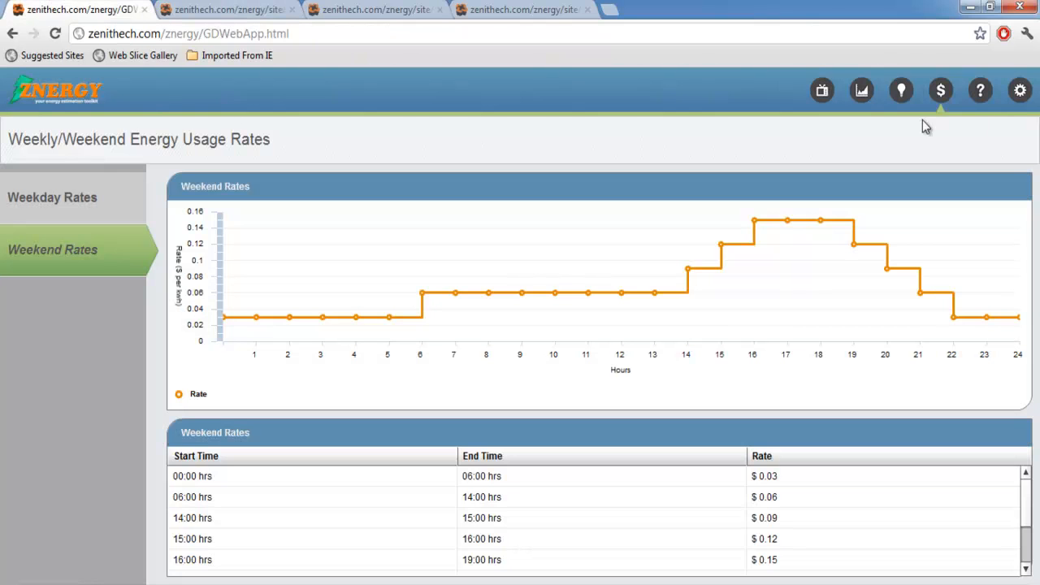
# - Choose the sample Green Button dataset "15 minute load profile for 15 days" in the application settings
pyautogui.click(1021, 91)
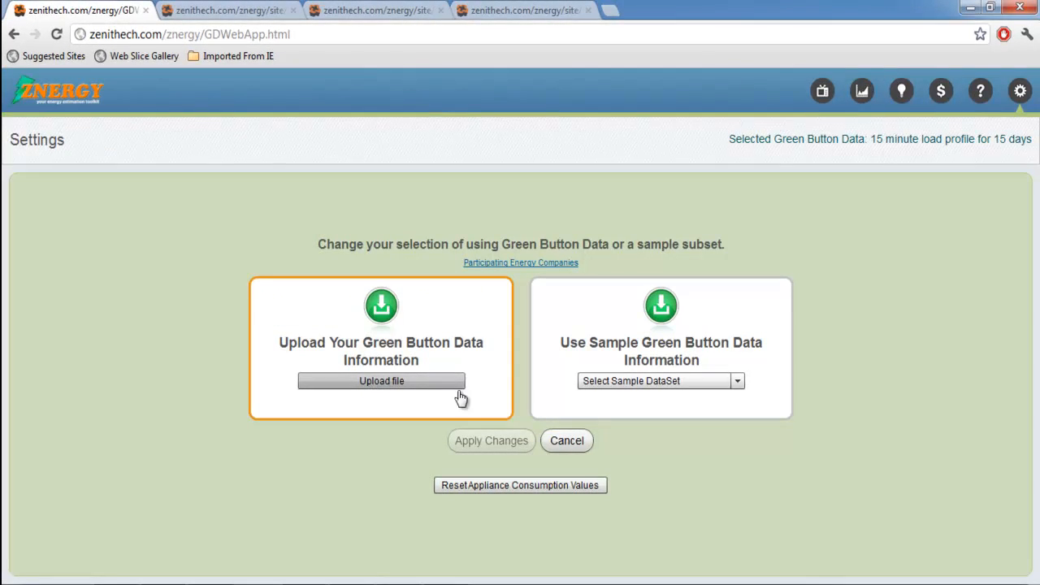
pyautogui.click(631, 387)
pyautogui.click(632, 398)
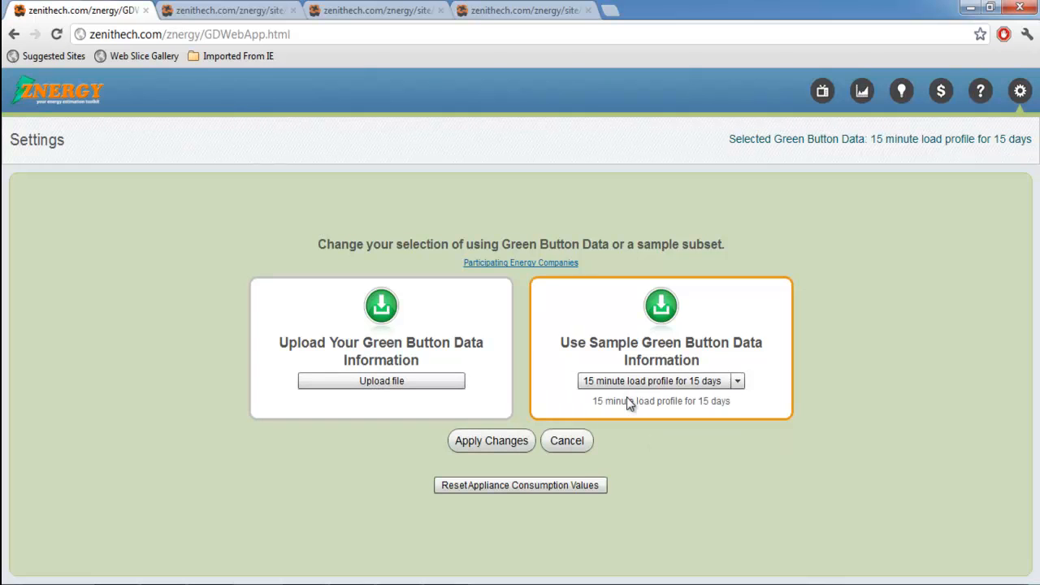
# - Reset all appliance consumption values for the household and confirm the reset
pyautogui.click(577, 491)
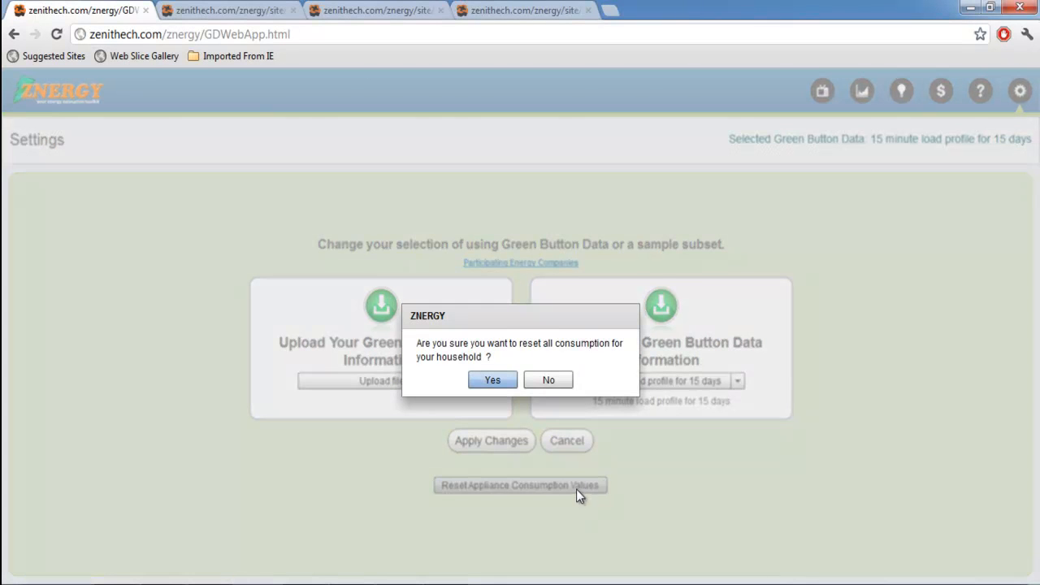
pyautogui.click(493, 381)
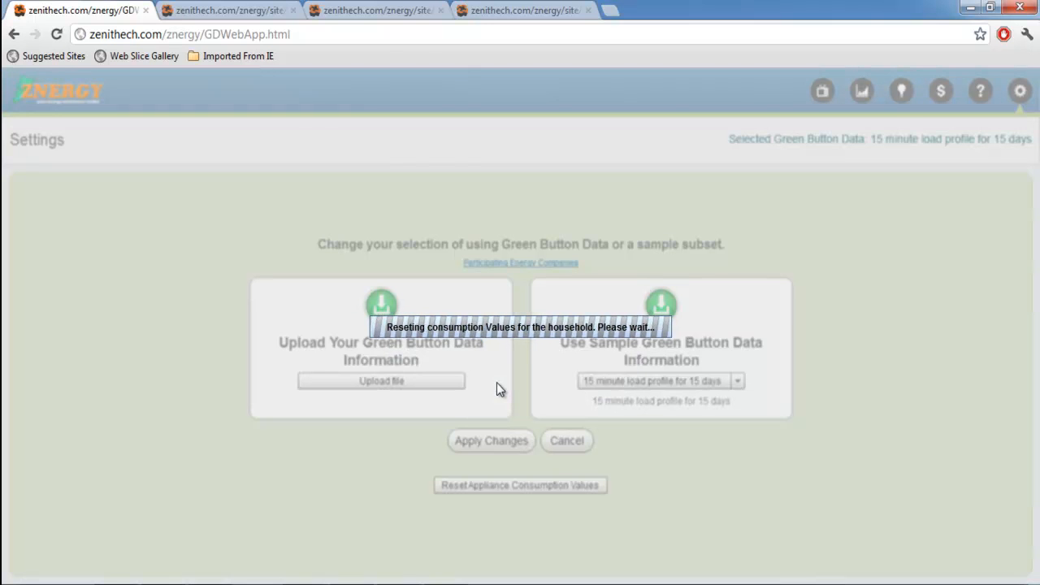